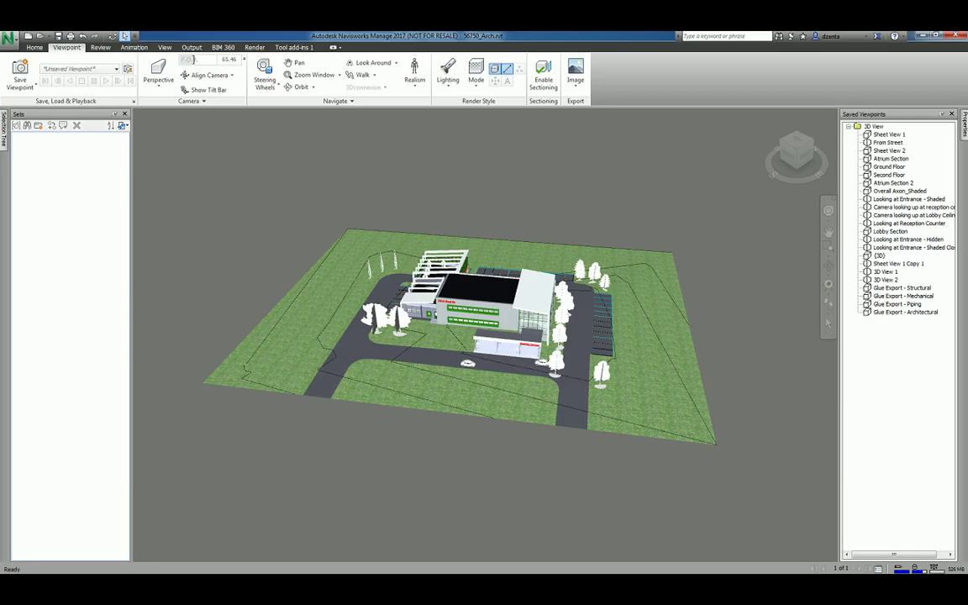
Try to select all trees at once by picking one tree near the low wing and using Select Same with Same Type
click(550, 482)
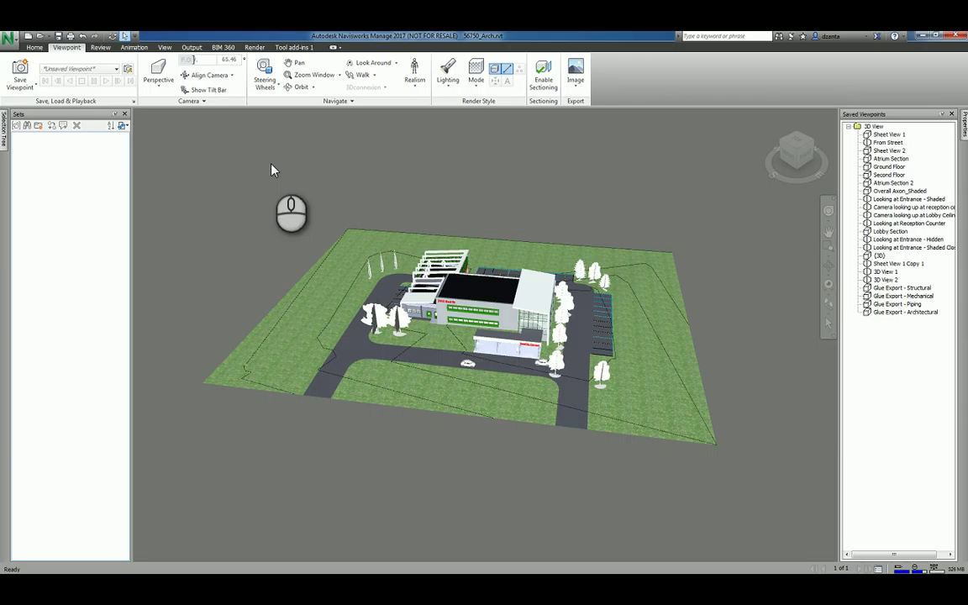
scroll(506, 393, up, 1)
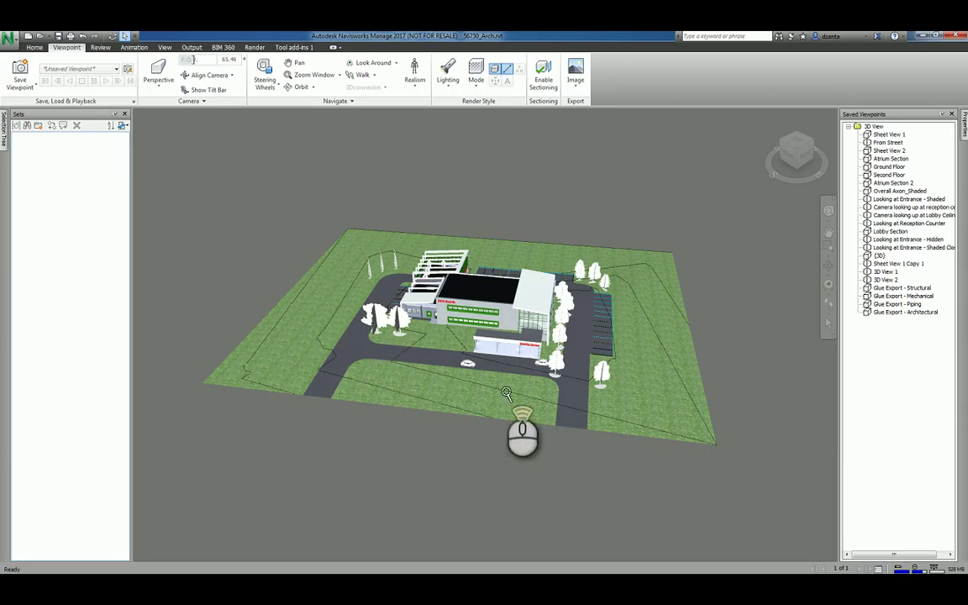
scroll(507, 393, up, 2)
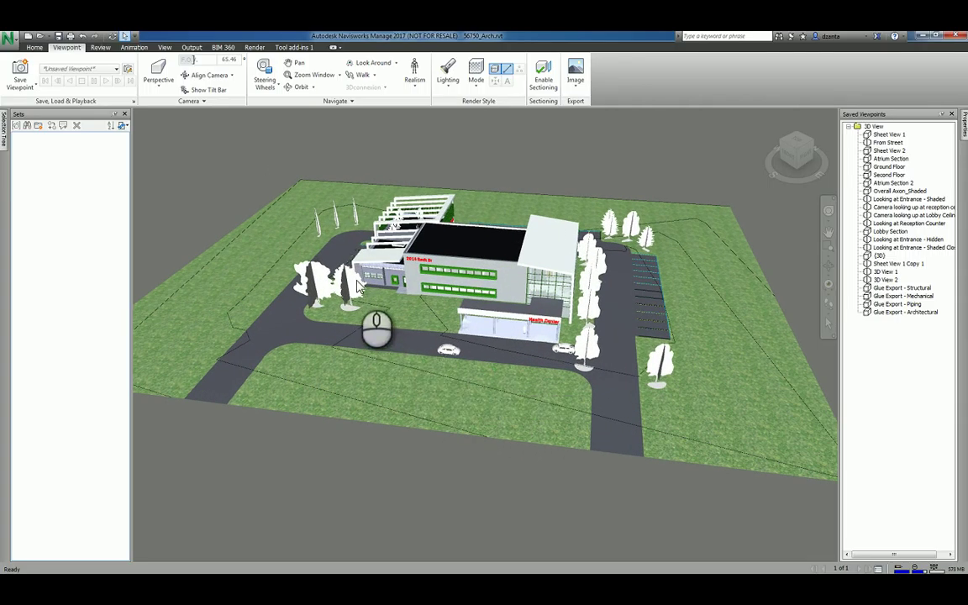
click(356, 286)
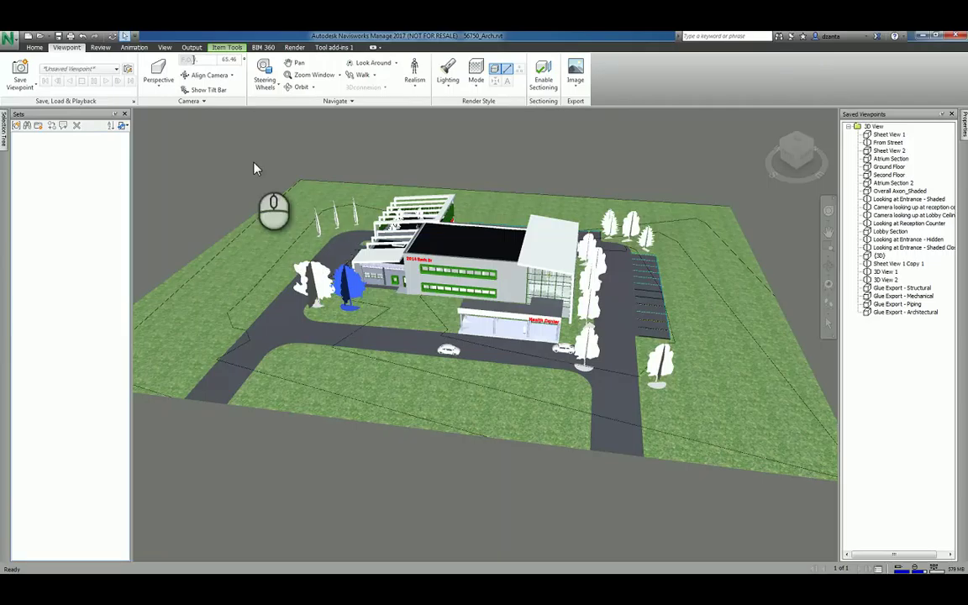
click(34, 48)
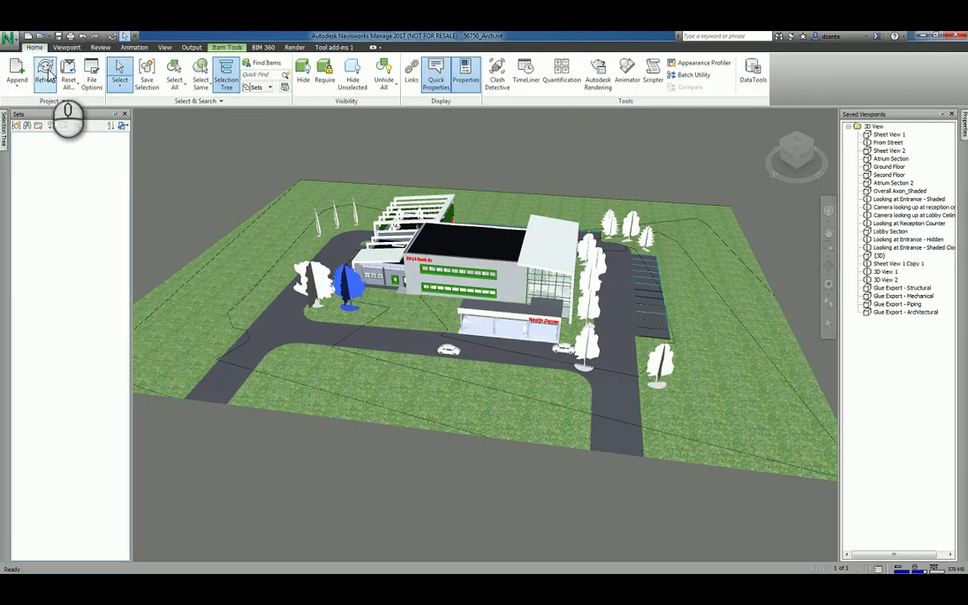
click(204, 93)
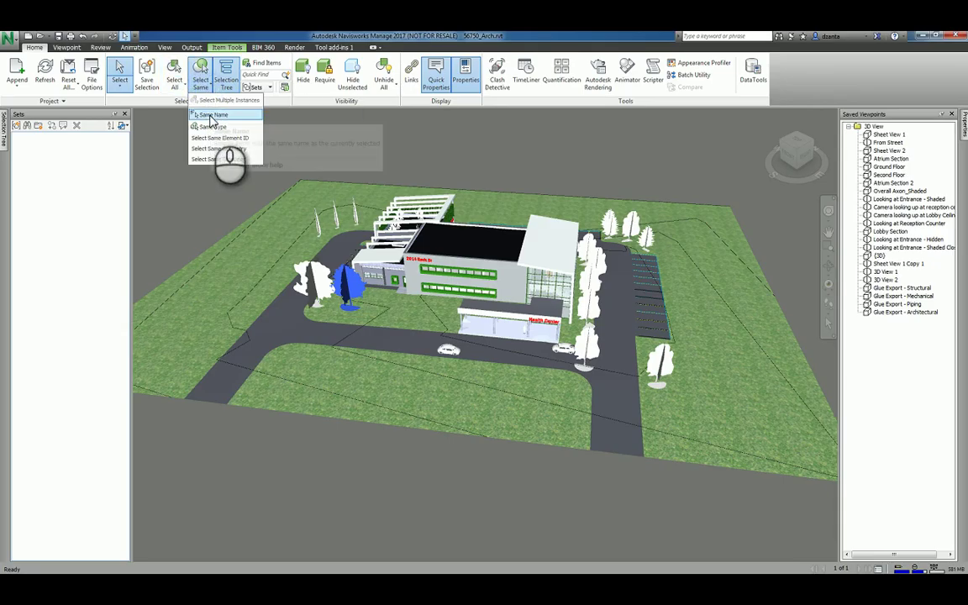
click(211, 125)
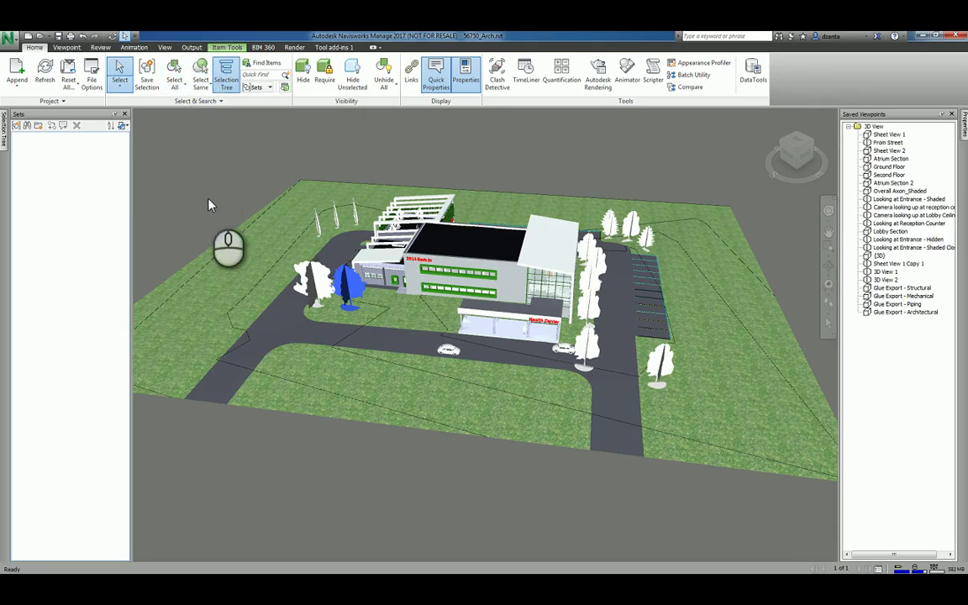
click(208, 91)
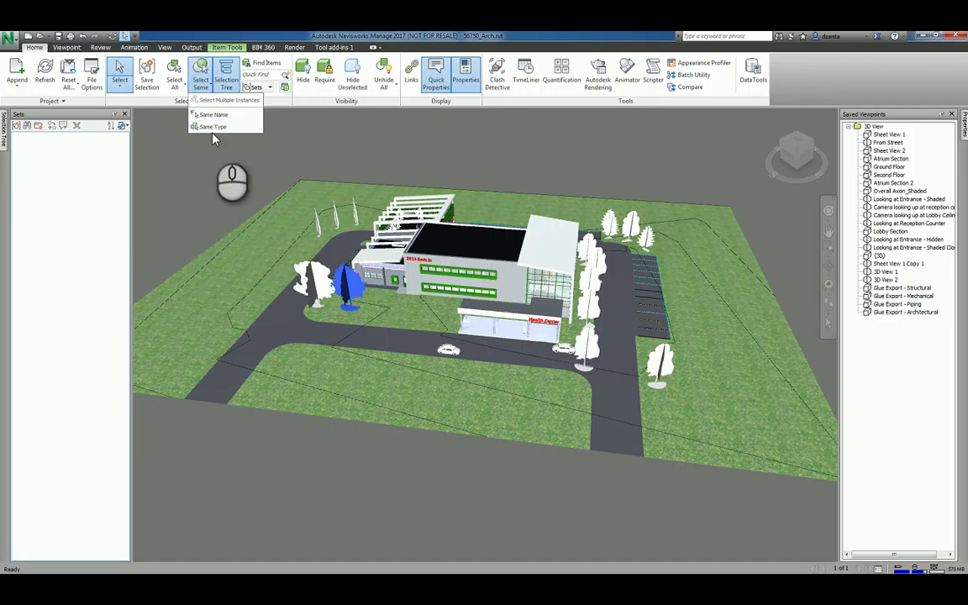
click(212, 128)
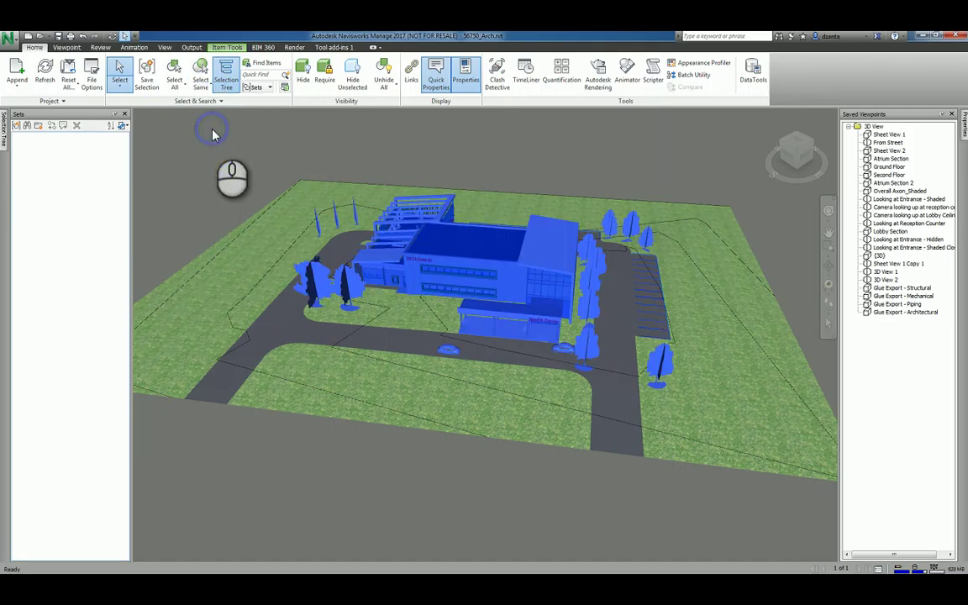
click(217, 179)
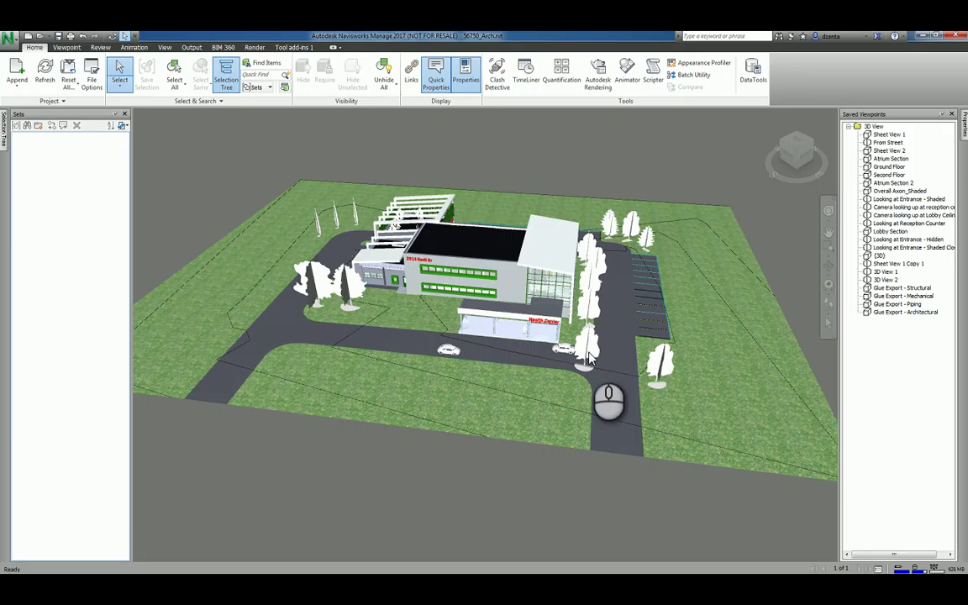
Select the tree beside the low wing and try Select Same Geometry to pick the matching trees
click(353, 291)
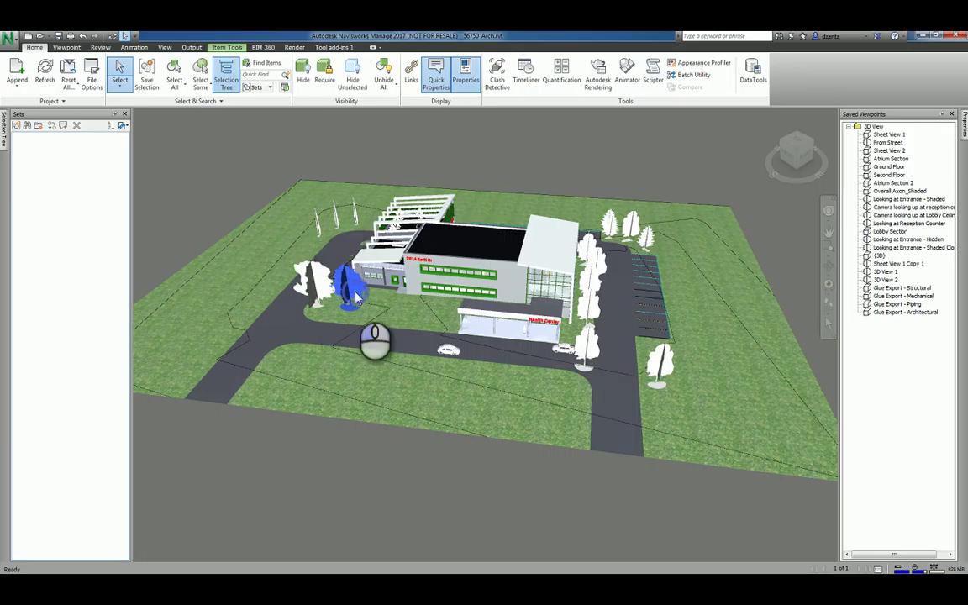
click(178, 89)
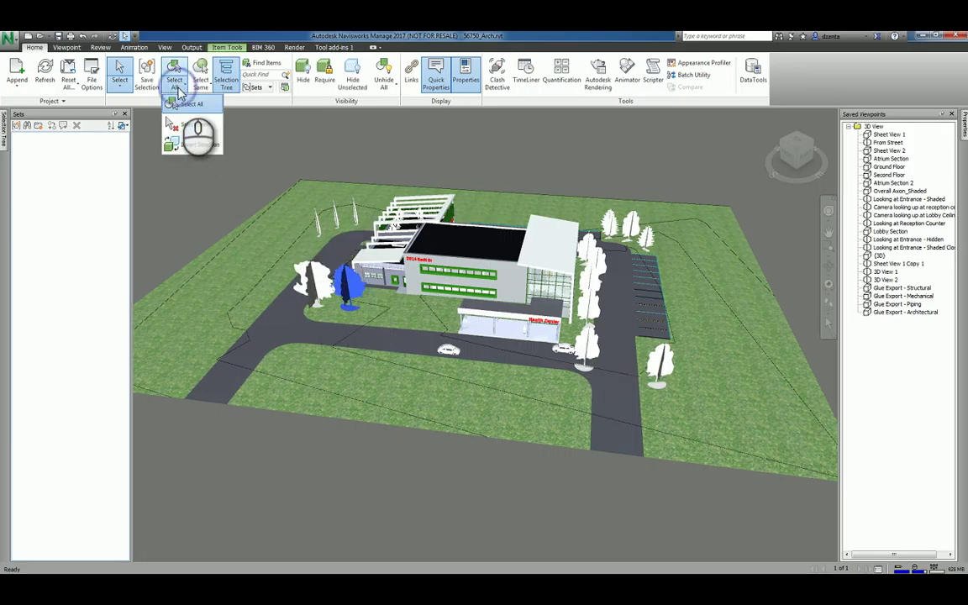
click(200, 84)
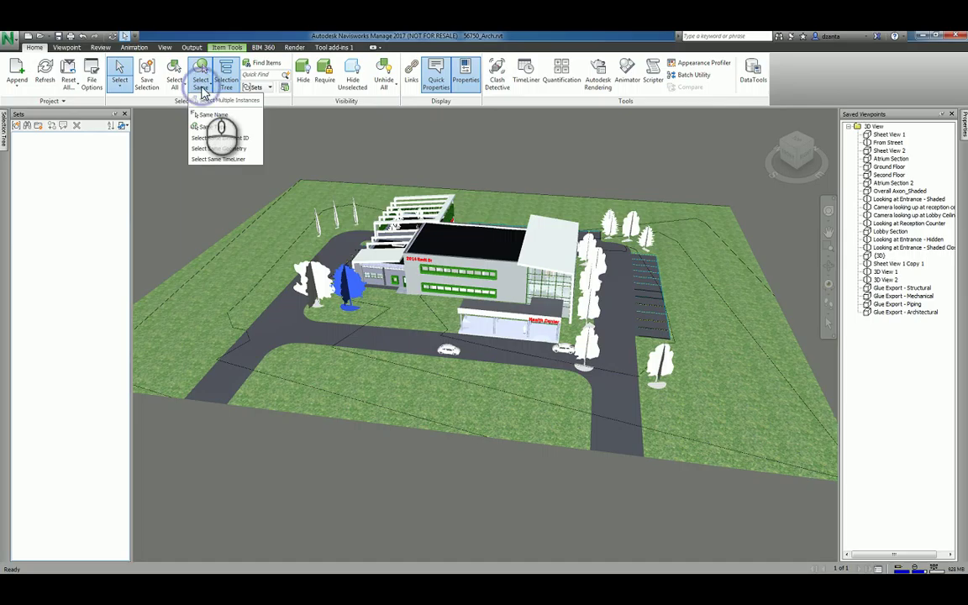
click(240, 149)
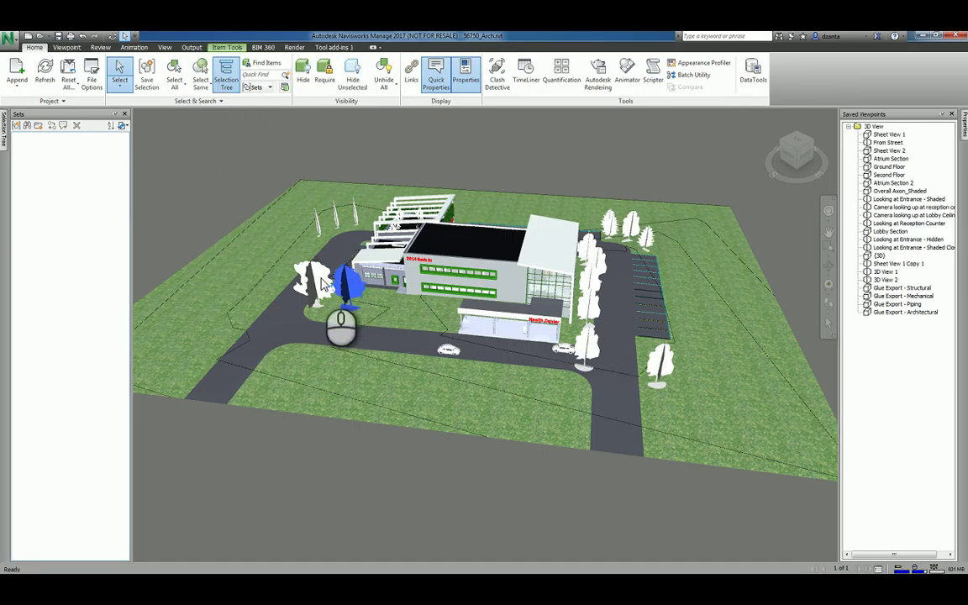
Add all the remaining trees around the building, parking lot and rear driveway to the selection
ctrl+click(591, 323)
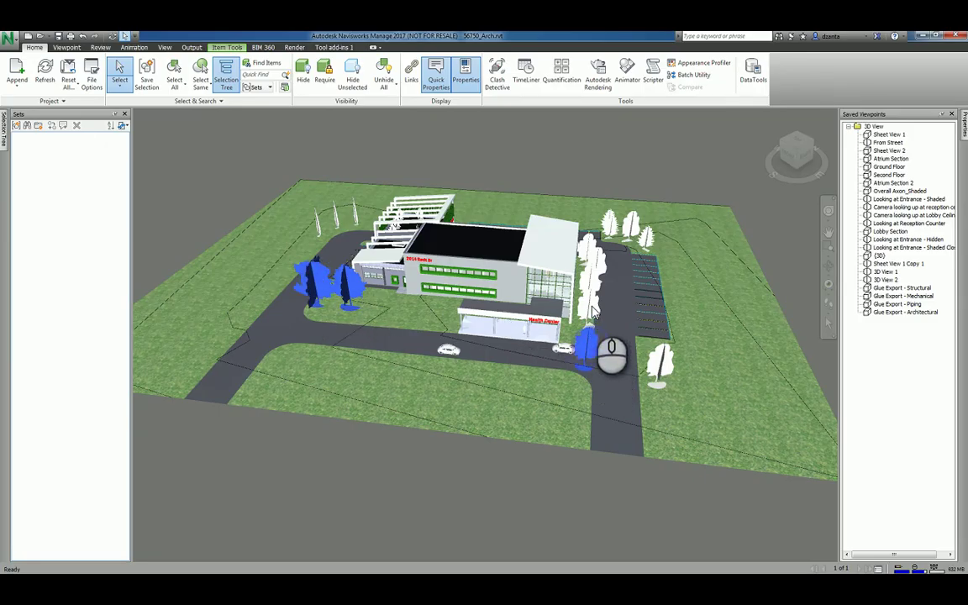
ctrl+click(590, 245)
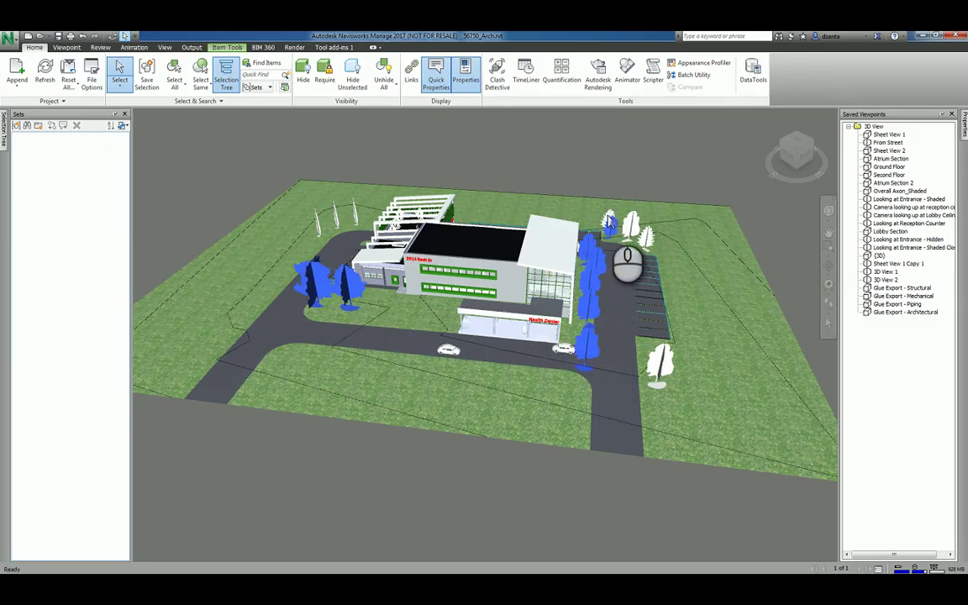
ctrl+click(607, 221)
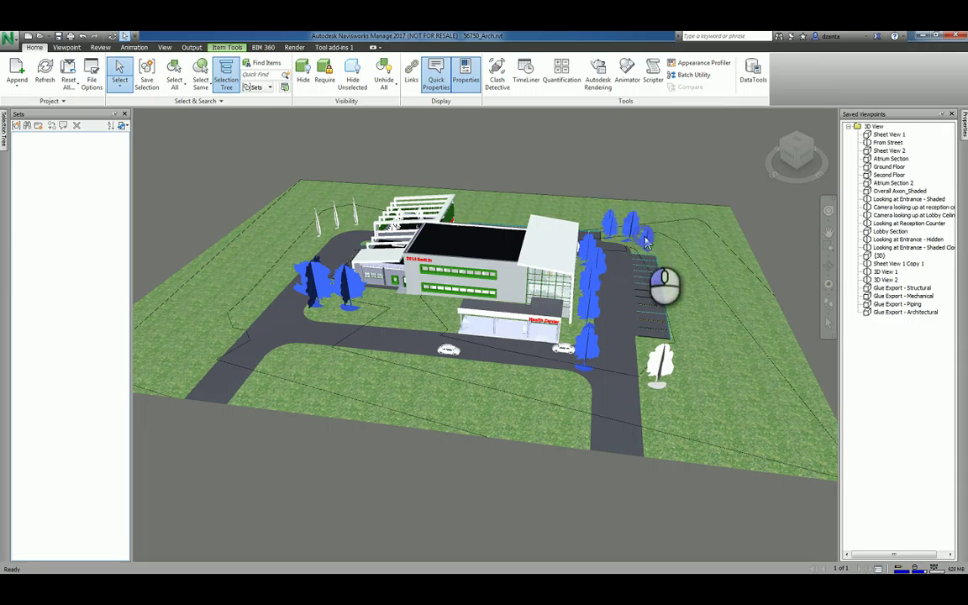
ctrl+click(663, 358)
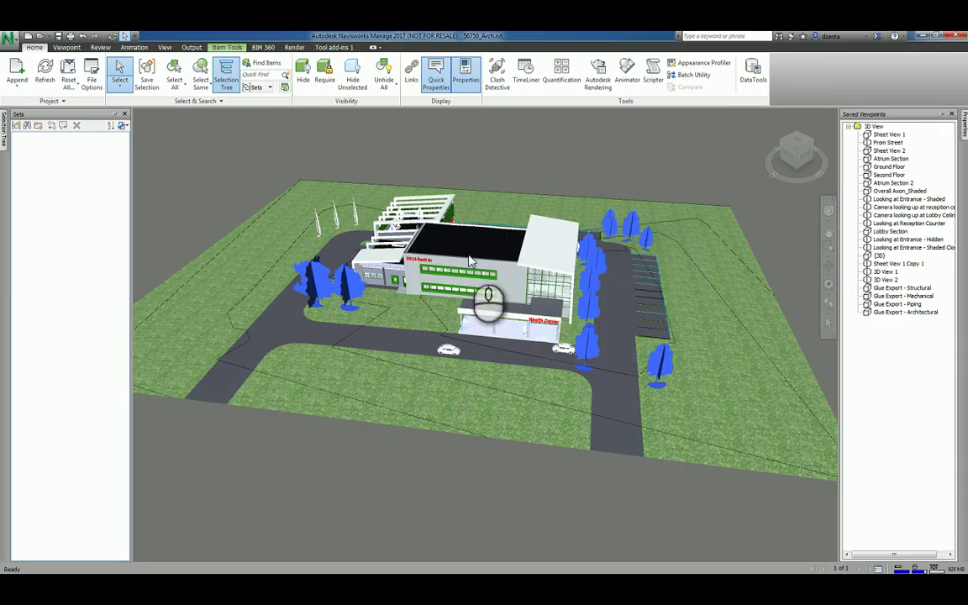
ctrl+click(355, 214)
ctrl+click(338, 221)
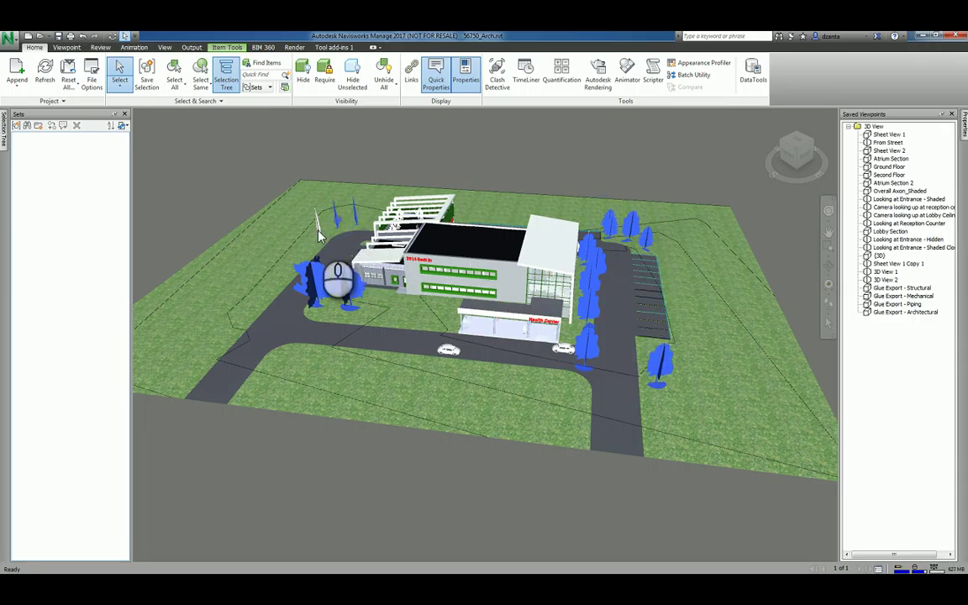
ctrl+click(317, 229)
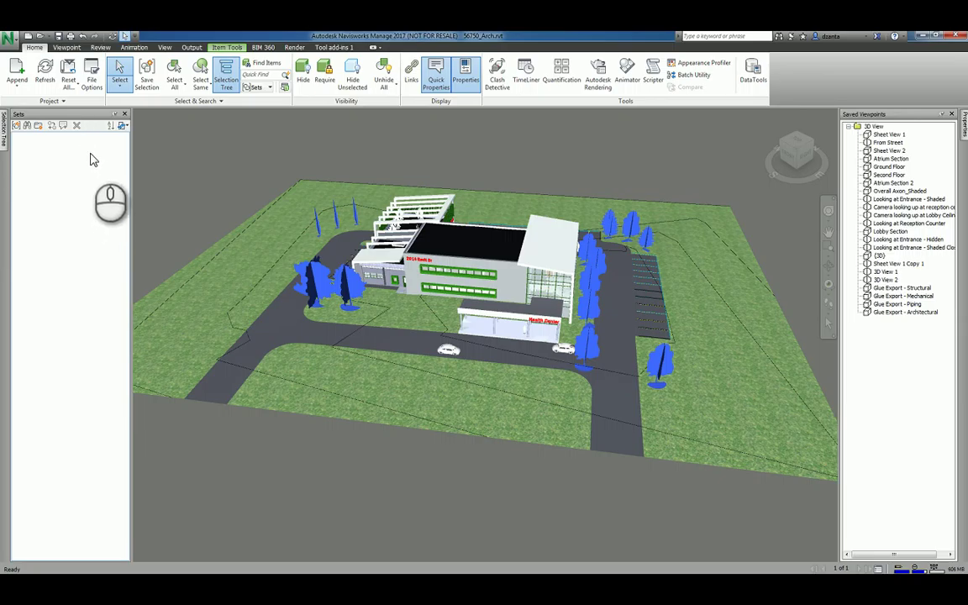
Save the selected trees as a selection set named Trees, then clear the selection and test recalling the set
right_click(55, 156)
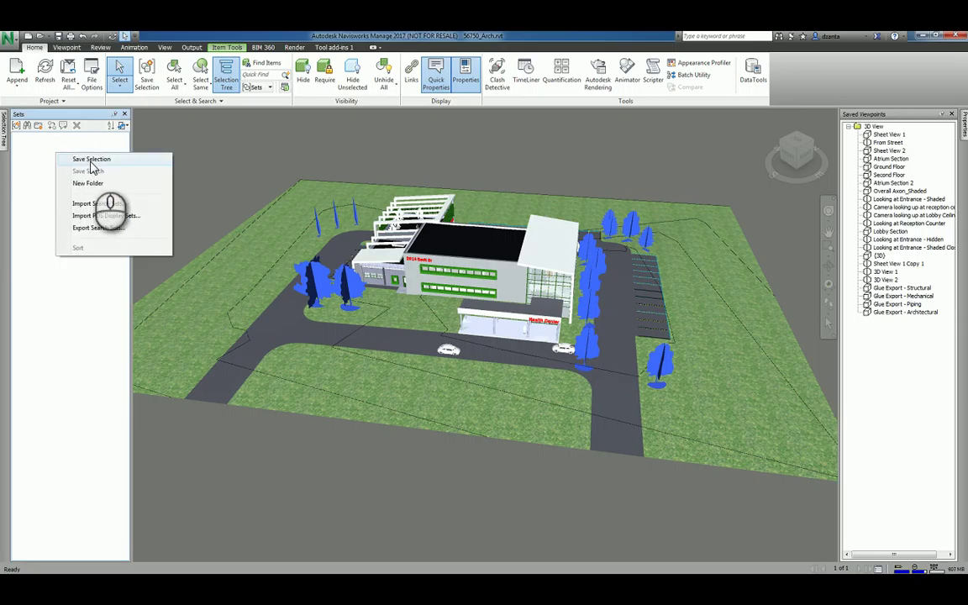
click(91, 160)
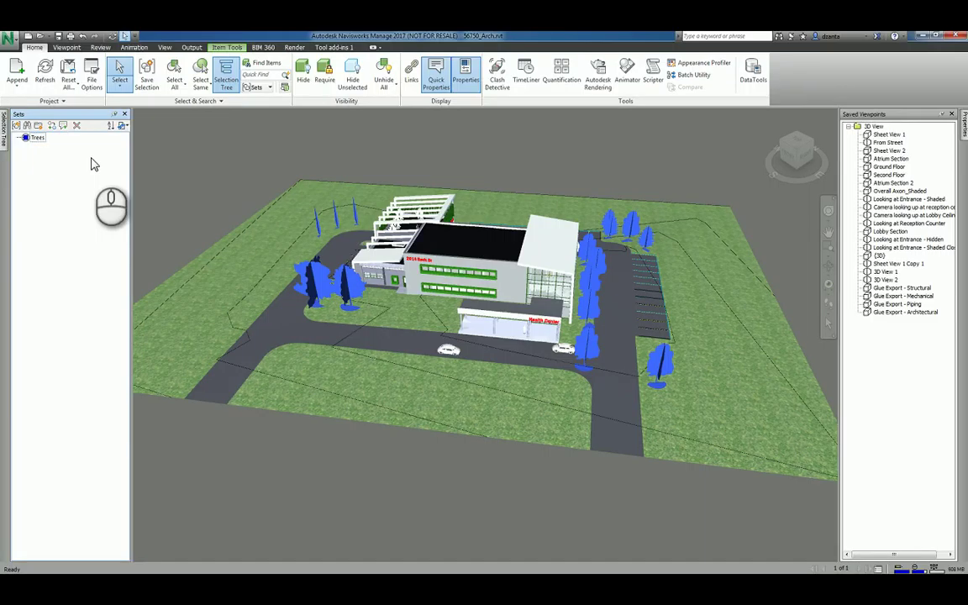
click(236, 168)
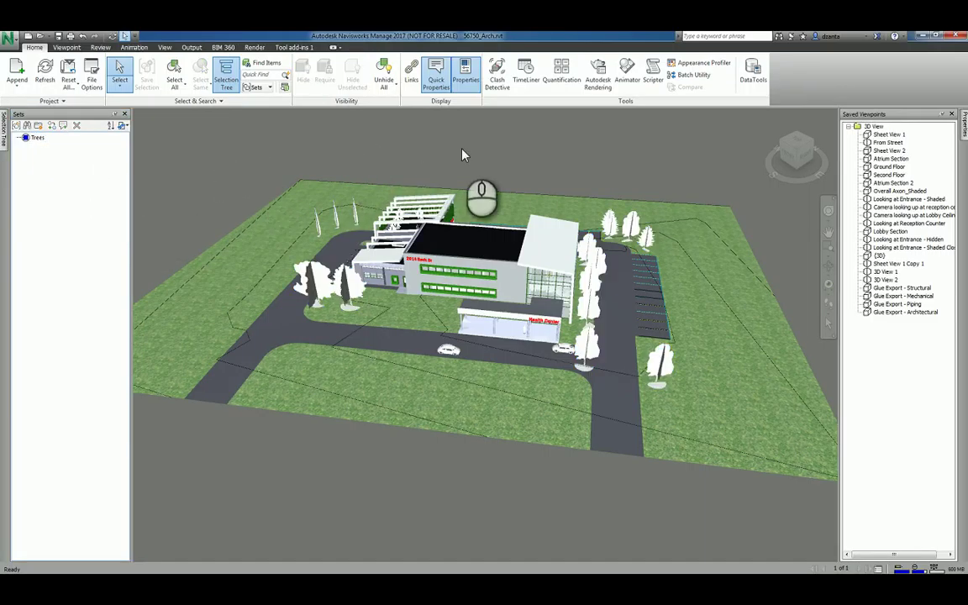
click(37, 140)
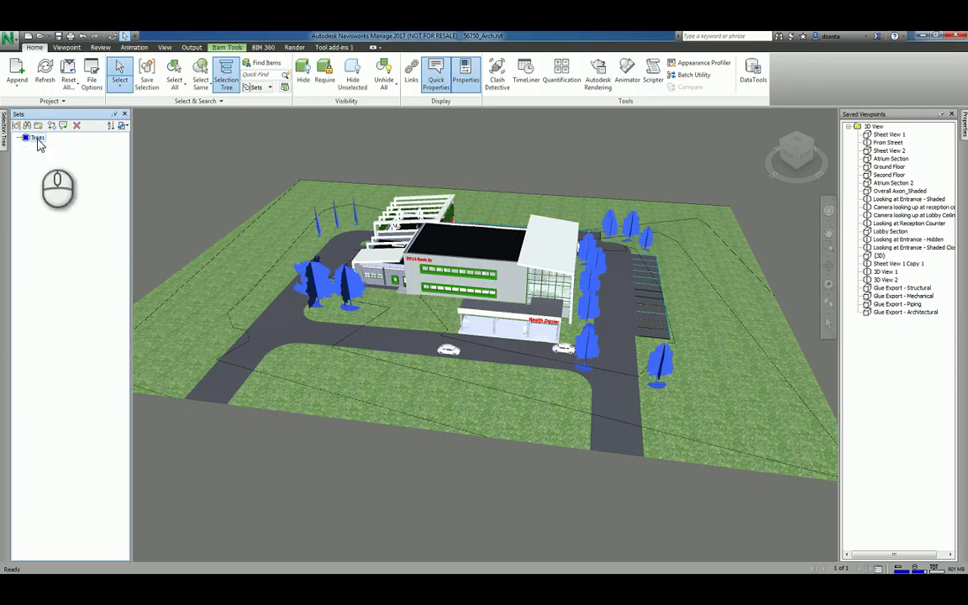
click(216, 180)
Select one round column under the Health Center canopy and extend the selection to all columns of the same type
scroll(433, 299, up, 5)
scroll(433, 299, up, 4)
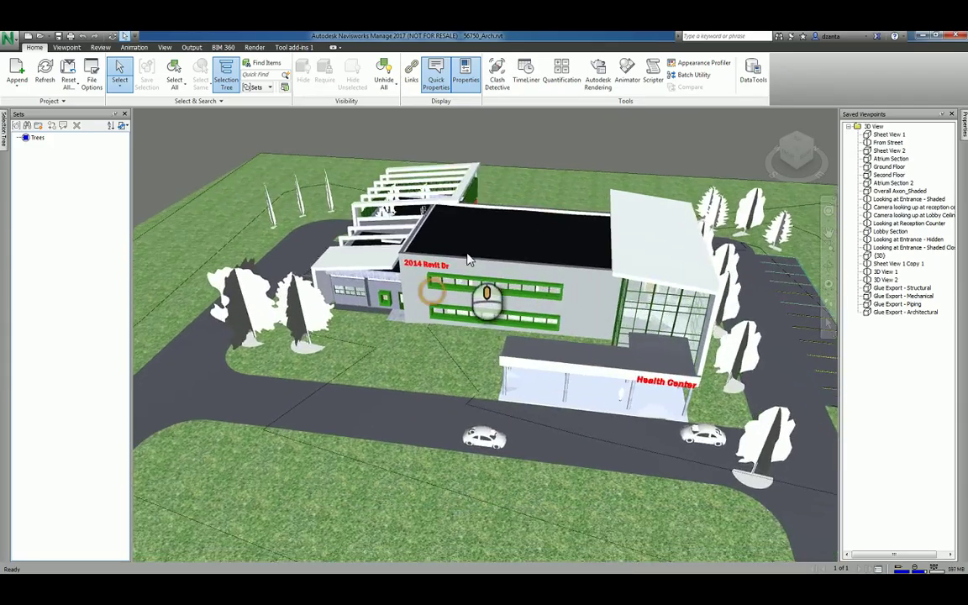
shift+middle_drag(677, 438, 773, 402)
scroll(725, 328, up, 2)
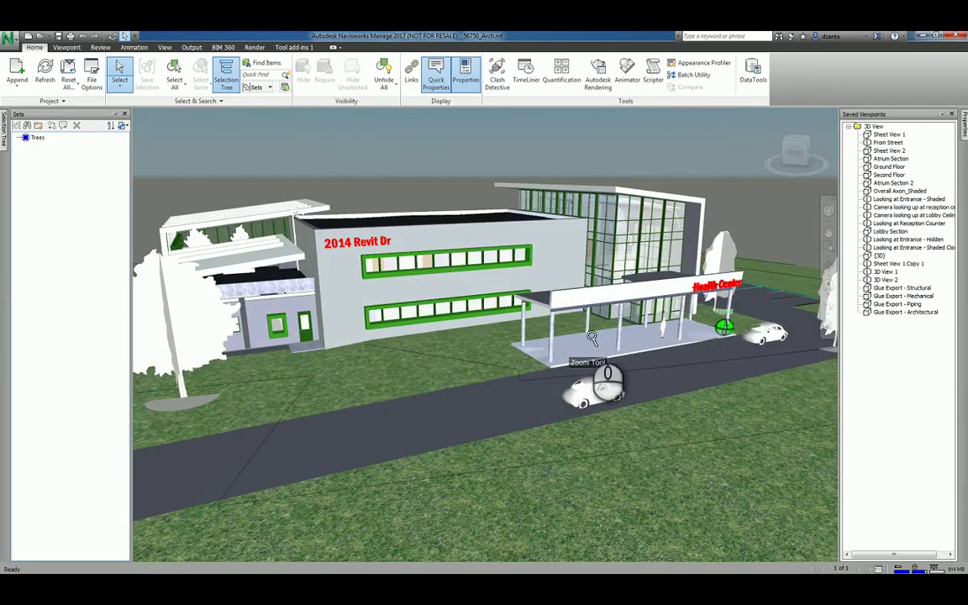
click(551, 345)
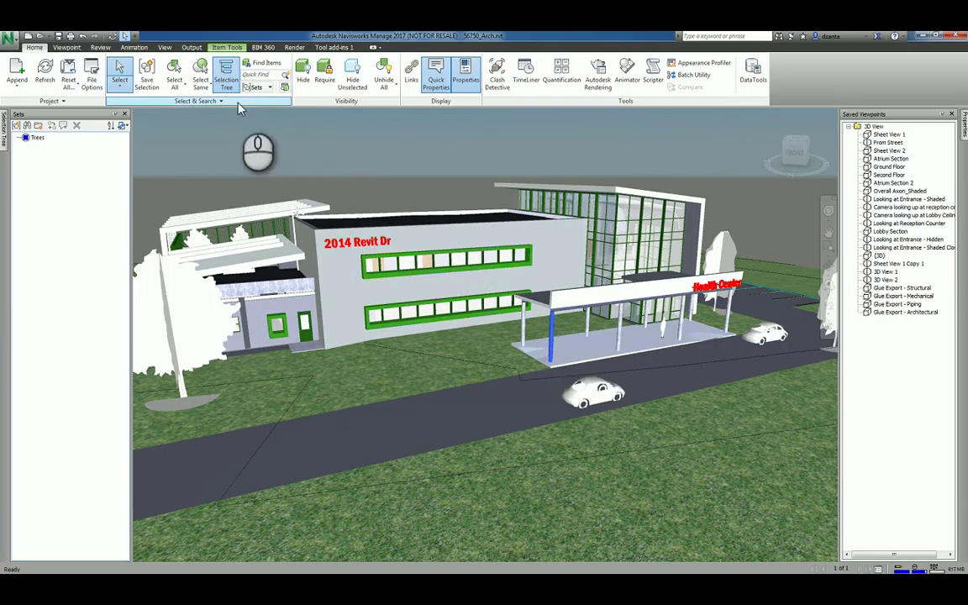
click(200, 82)
click(213, 126)
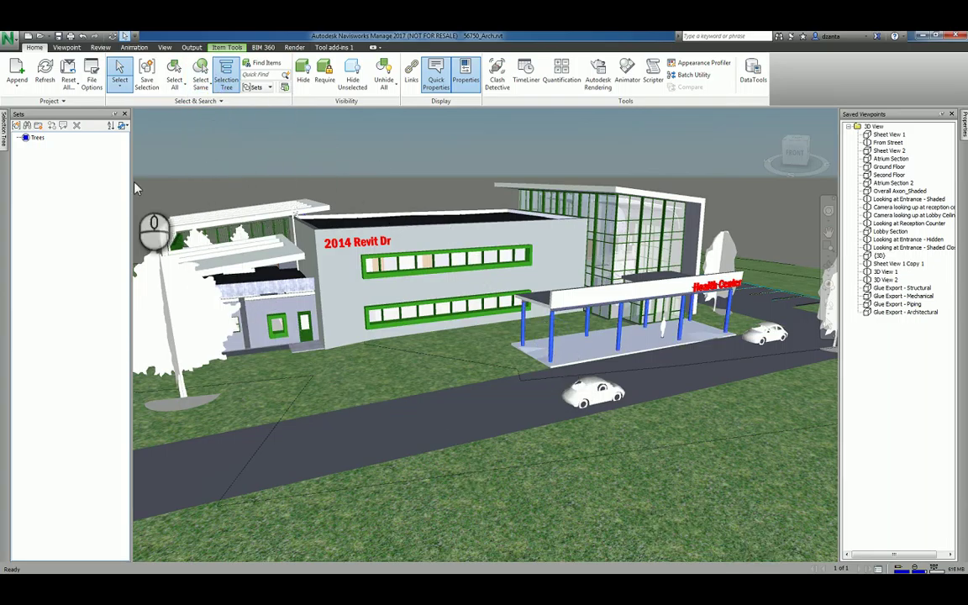
Save the selected columns as a set named Round Columns Drive Area and test recalling it from a cleared selection
right_click(64, 157)
click(89, 166)
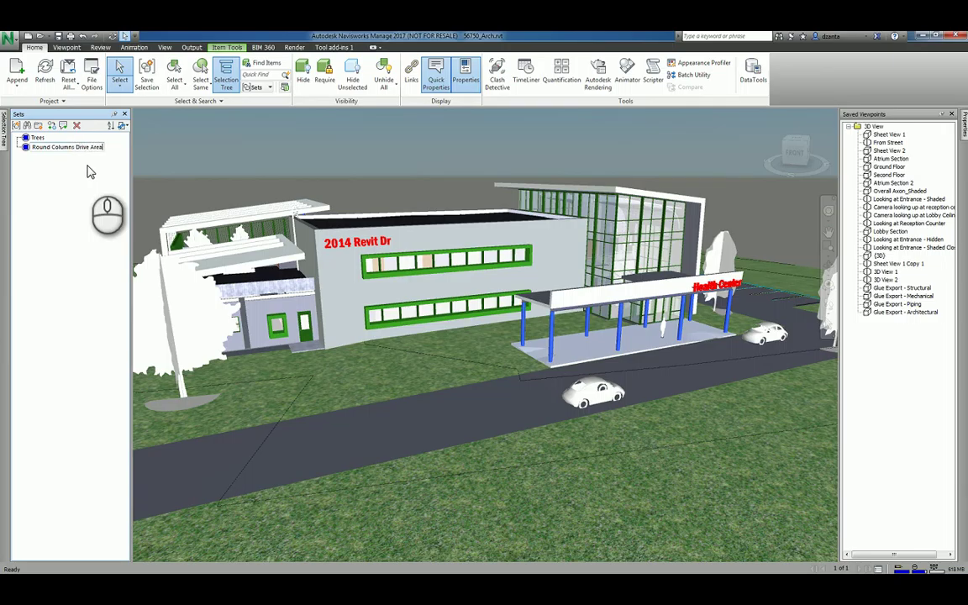
click(178, 139)
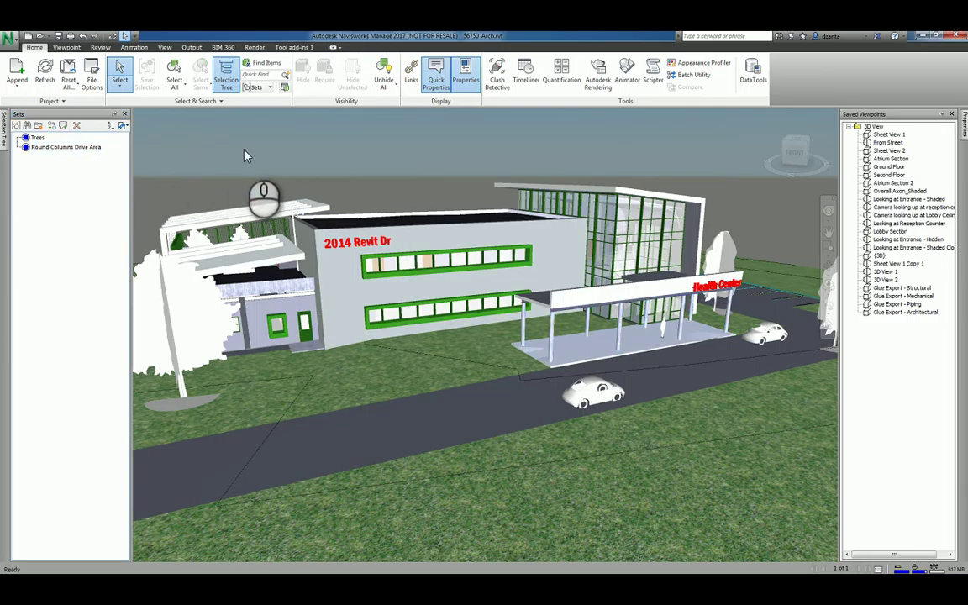
click(94, 147)
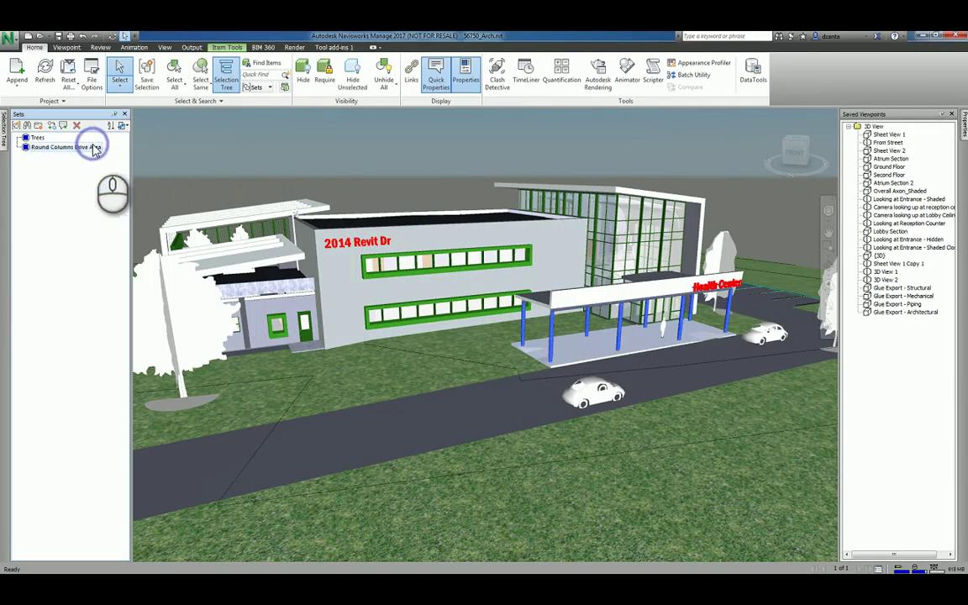
click(261, 150)
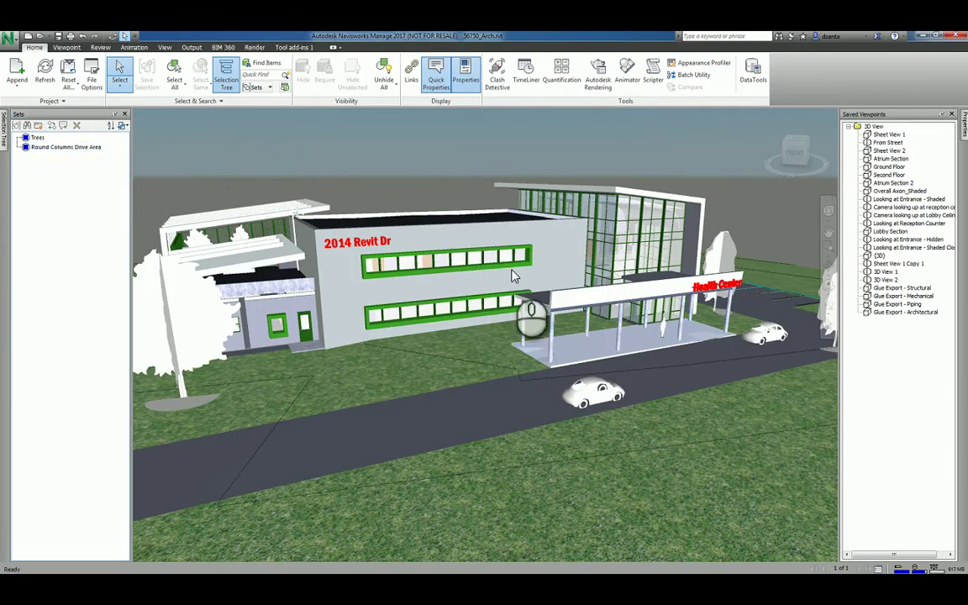
shift+middle_drag(572, 324, 510, 361)
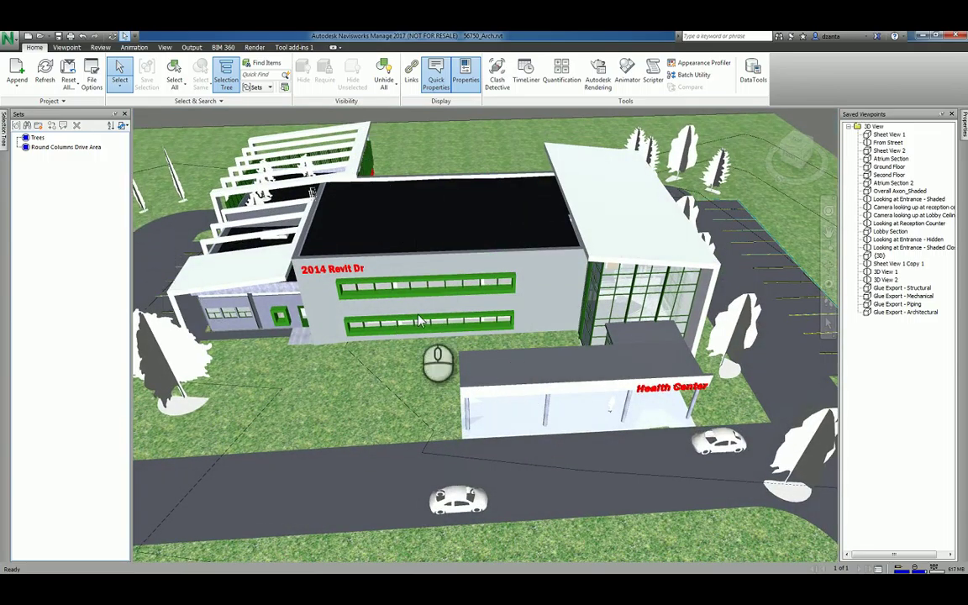
mouse_move(521, 340)
shift+middle_down()
mouse_move(535, 346)
mouse_move(514, 323)
mouse_move(444, 368)
mouse_move(444, 326)
shift+middle_up()
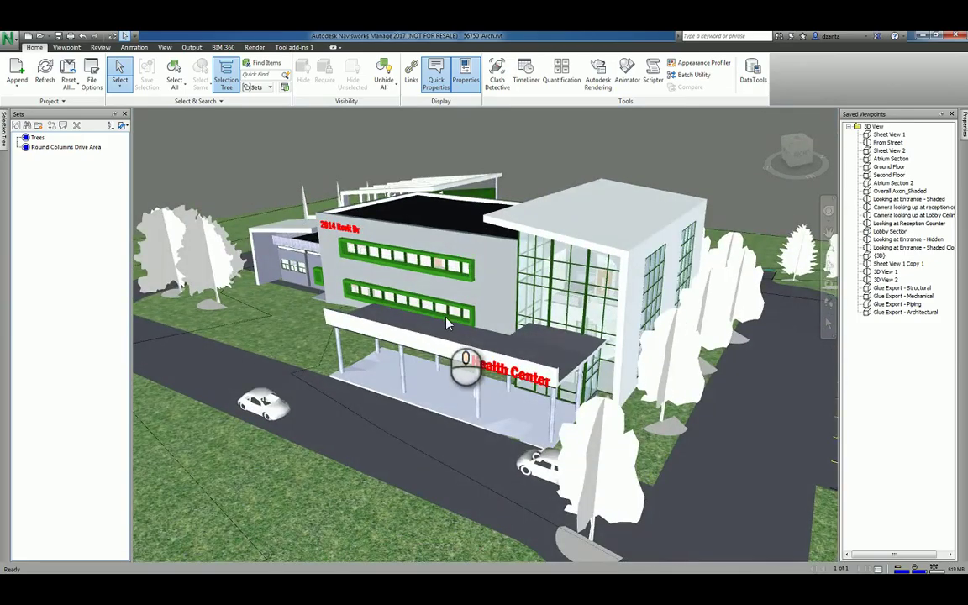
scroll(547, 334, up, 2)
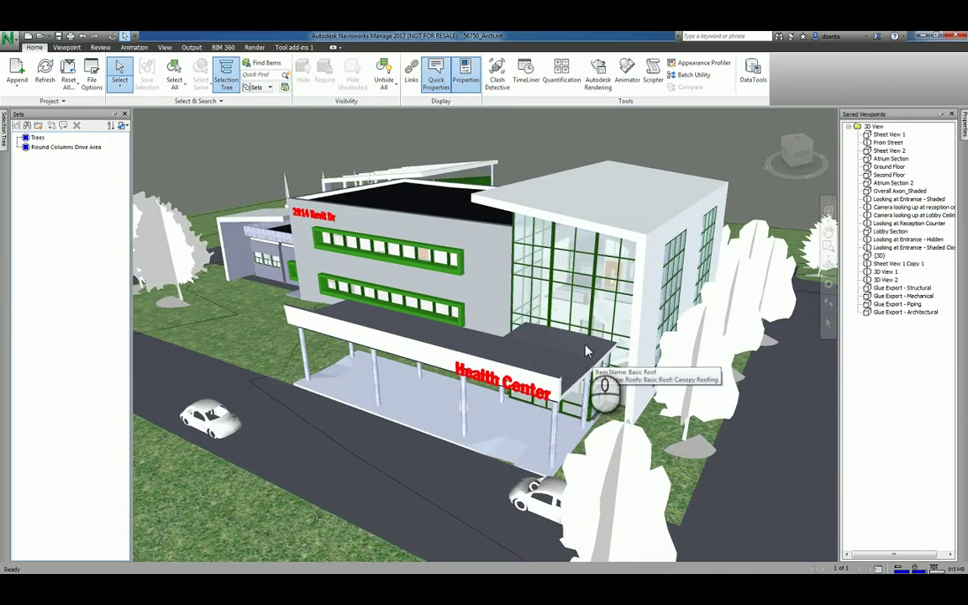
Create a sets folder named External Views Sets and move the Round Columns Drive Area set into it
scroll(594, 364, down, 3)
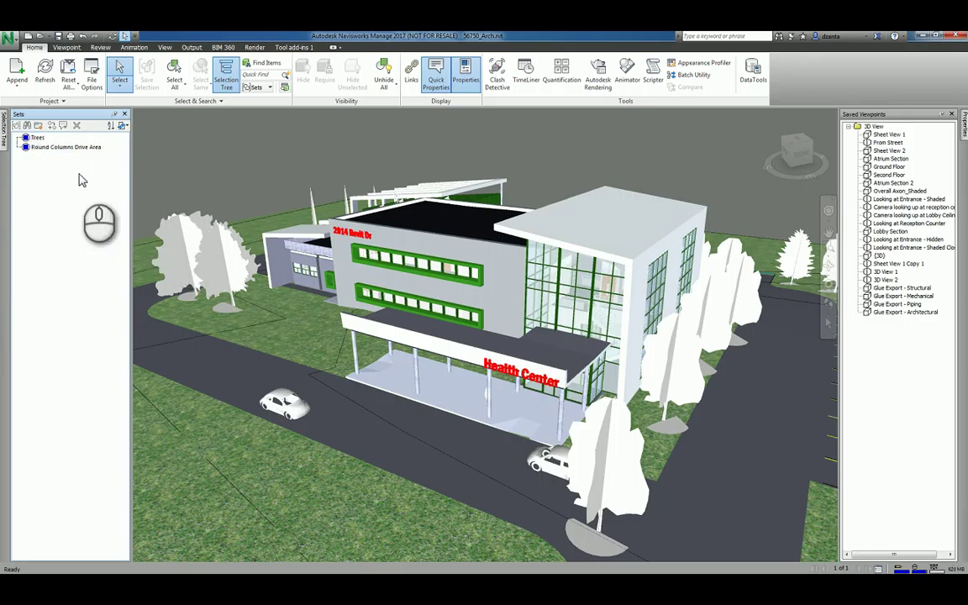
click(38, 125)
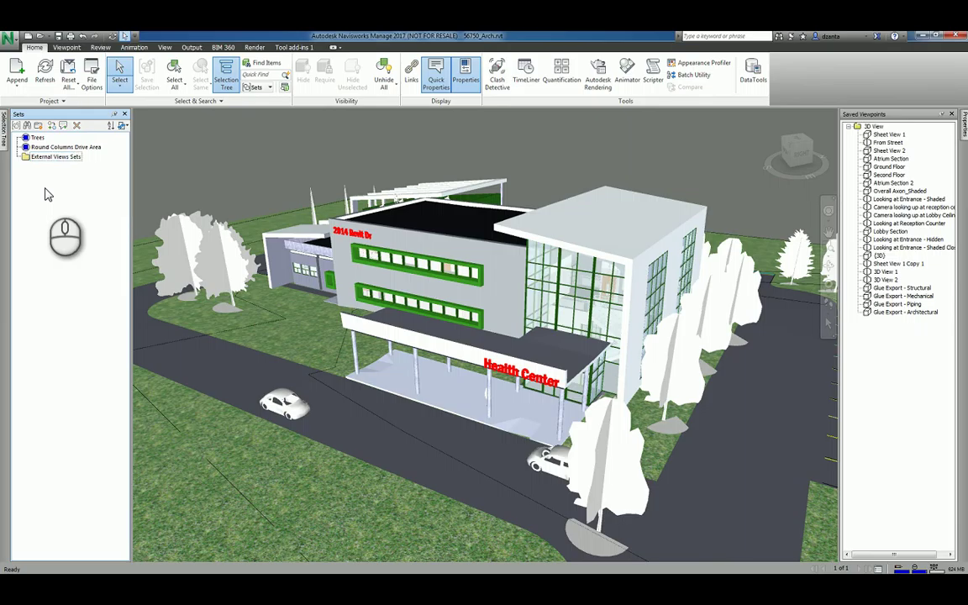
mouse_move(65, 147)
mouse_down()
mouse_move(70, 158)
mouse_move(47, 149)
mouse_up()
Recall the Trees set and review the commands available for it
click(35, 137)
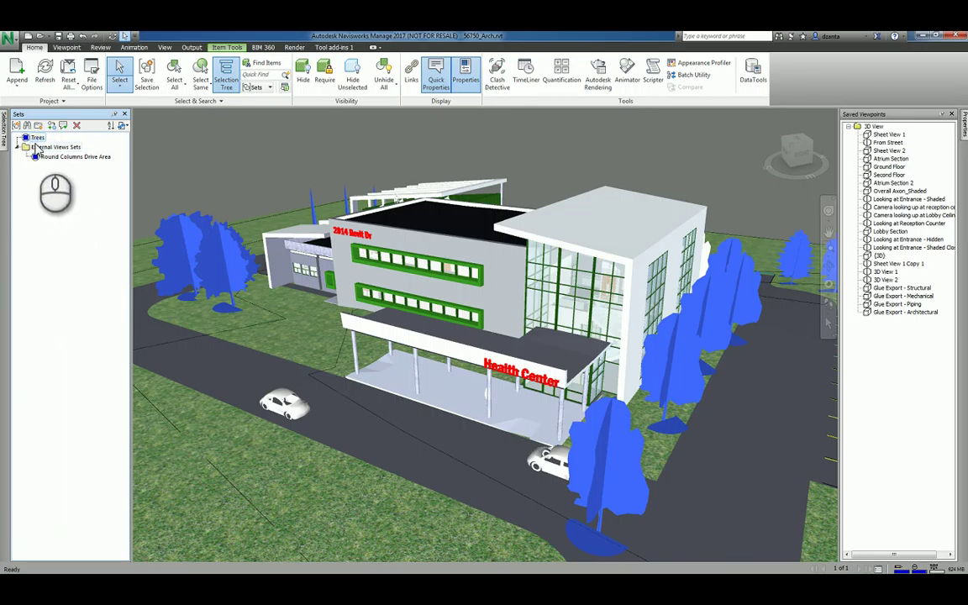
click(38, 138)
right_click(39, 141)
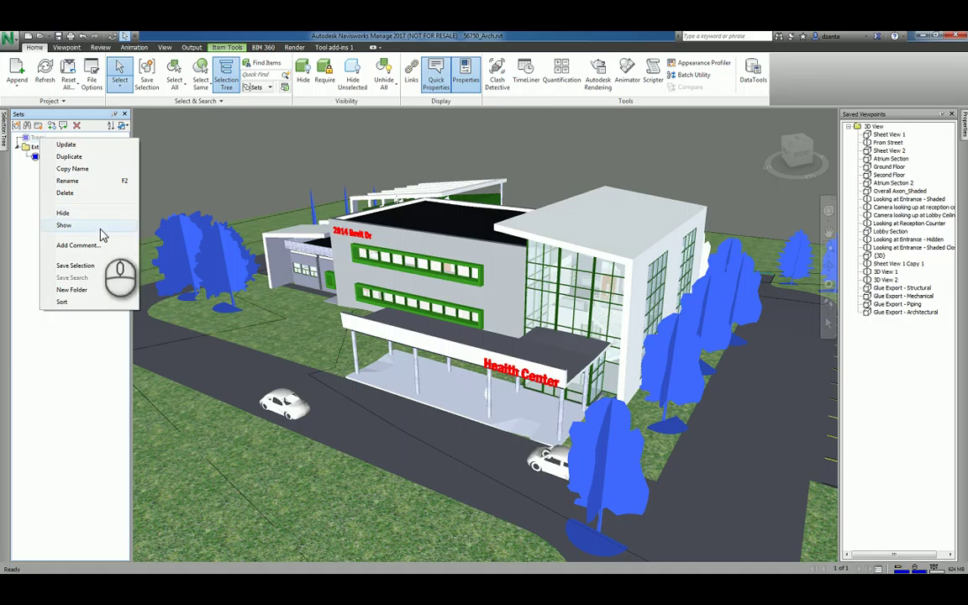
click(87, 368)
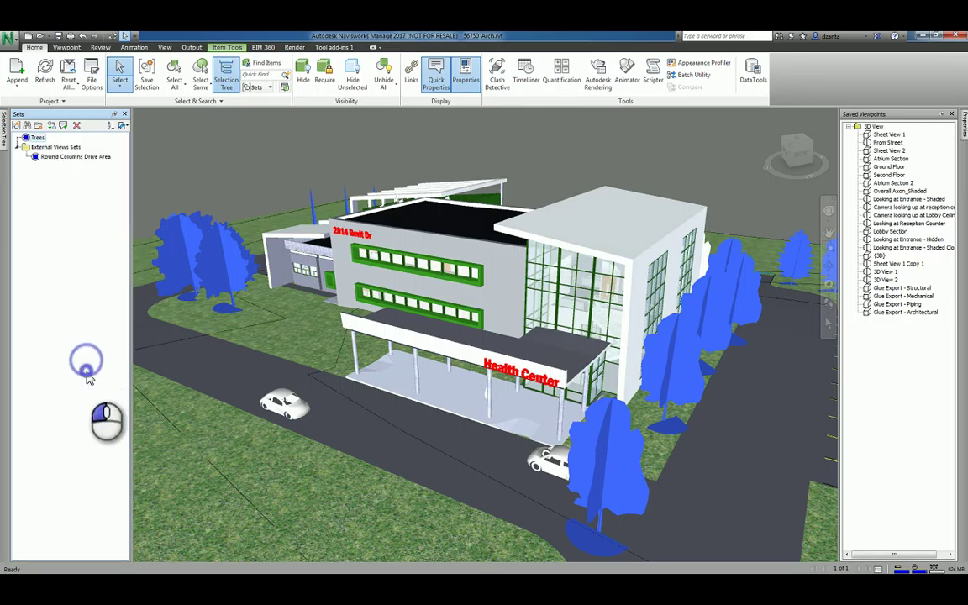
right_click(40, 140)
click(28, 153)
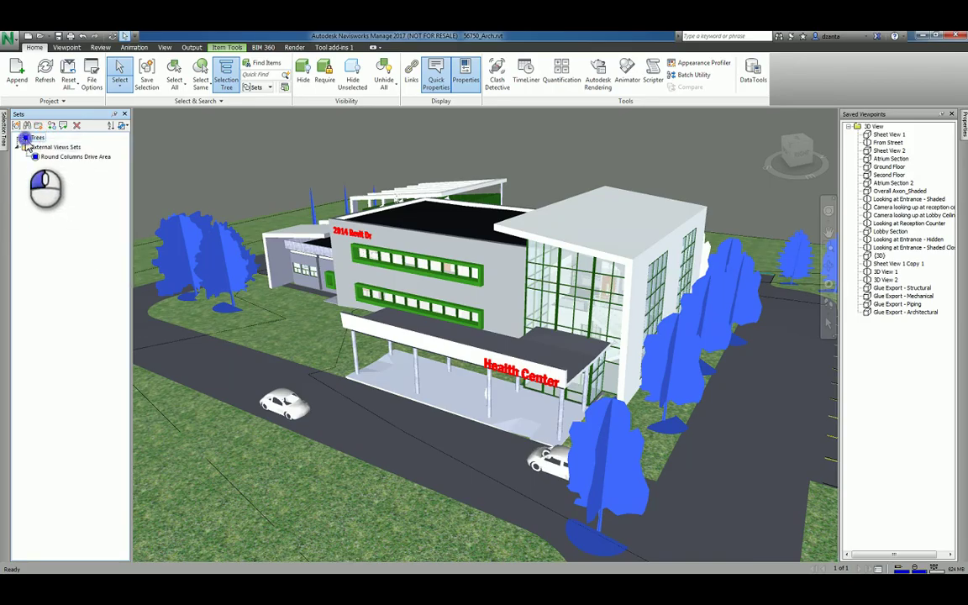
Try to move the Trees set into the External Views Sets folder, and delete that set
click(25, 148)
drag(30, 149, 31, 151)
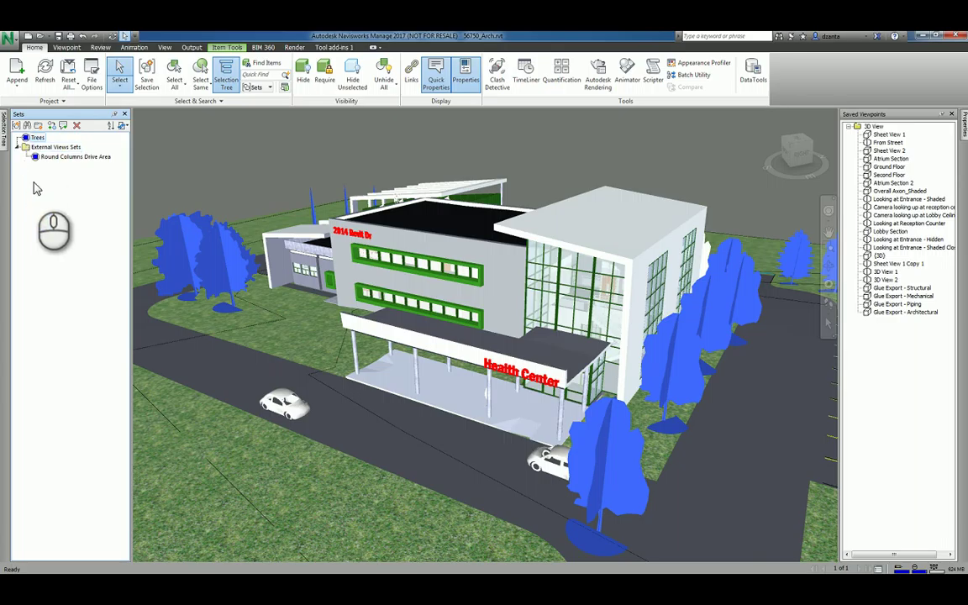
click(36, 185)
right_click(30, 137)
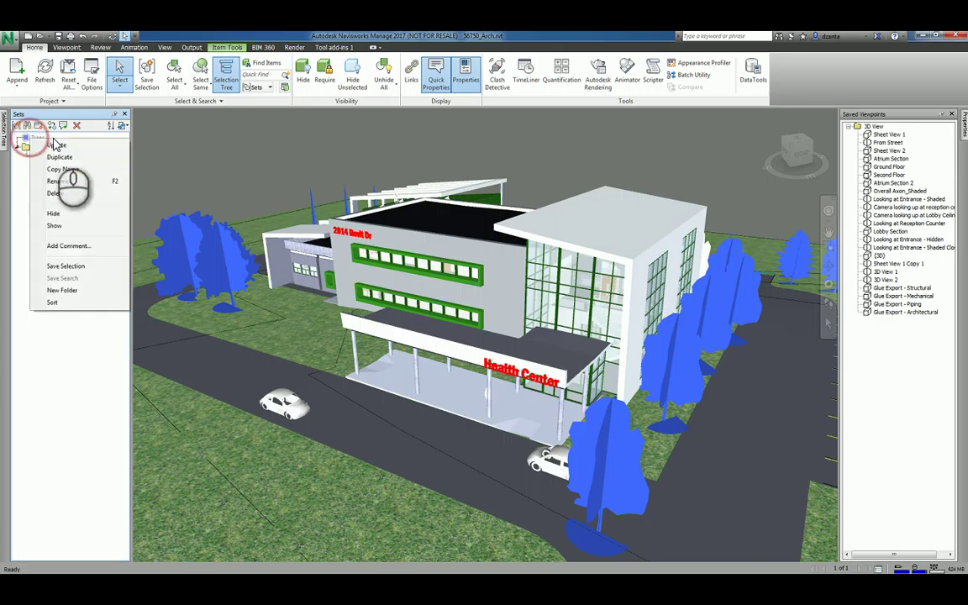
click(56, 192)
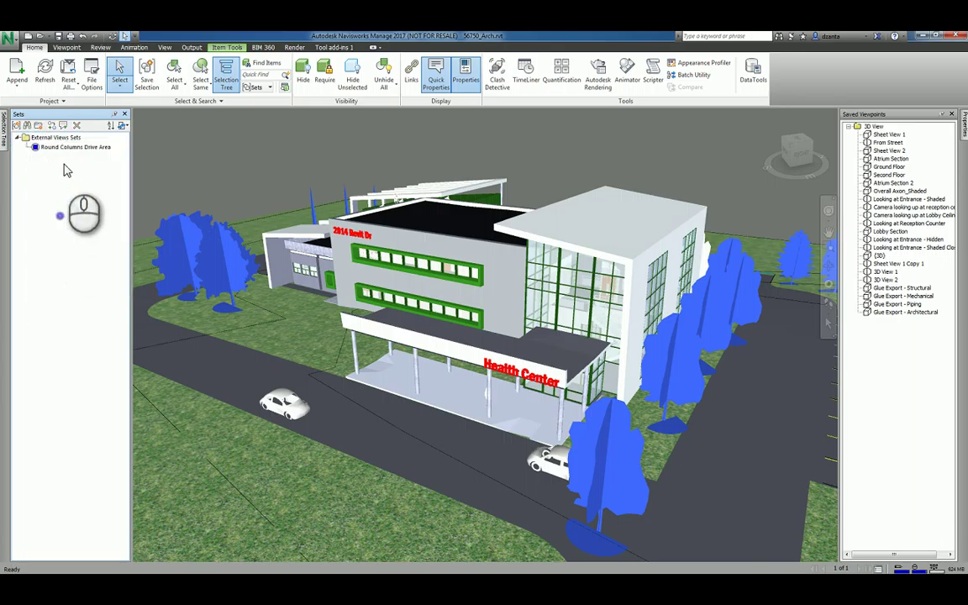
click(56, 137)
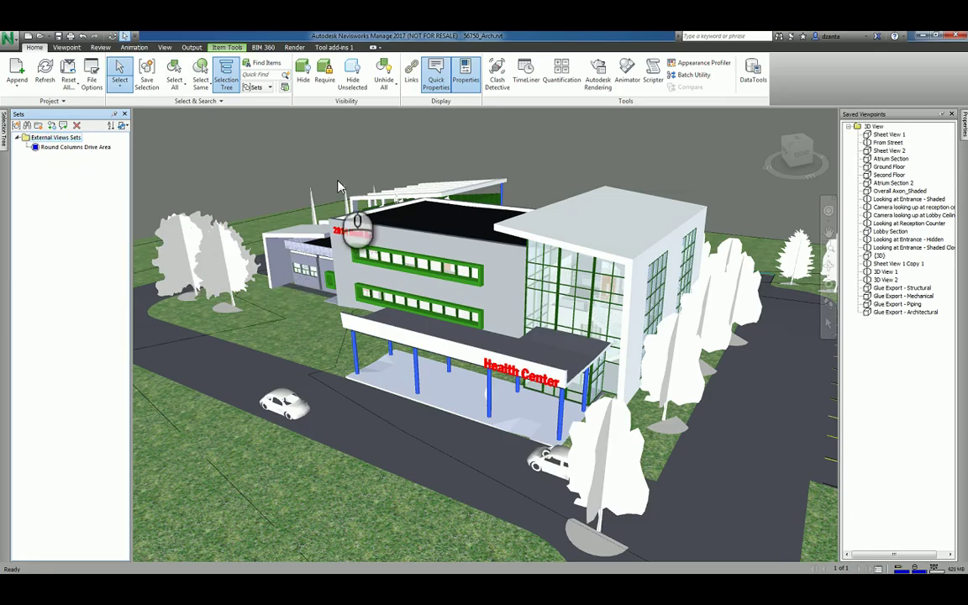
Select the two trees beside the front driveway and add the row of trees along the glazed side of the building
scroll(447, 217, down, 5)
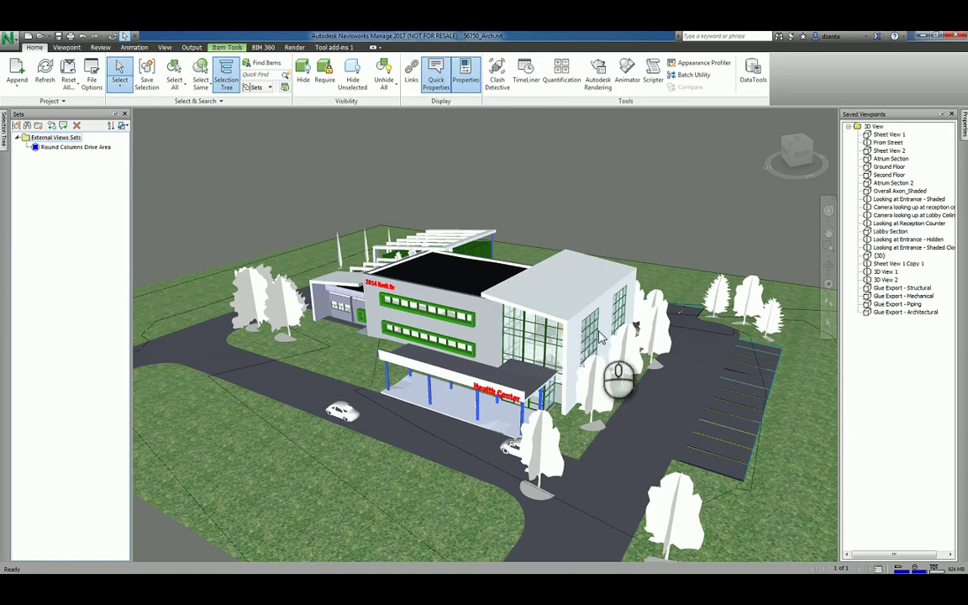
scroll(614, 330, down, 1)
click(270, 306)
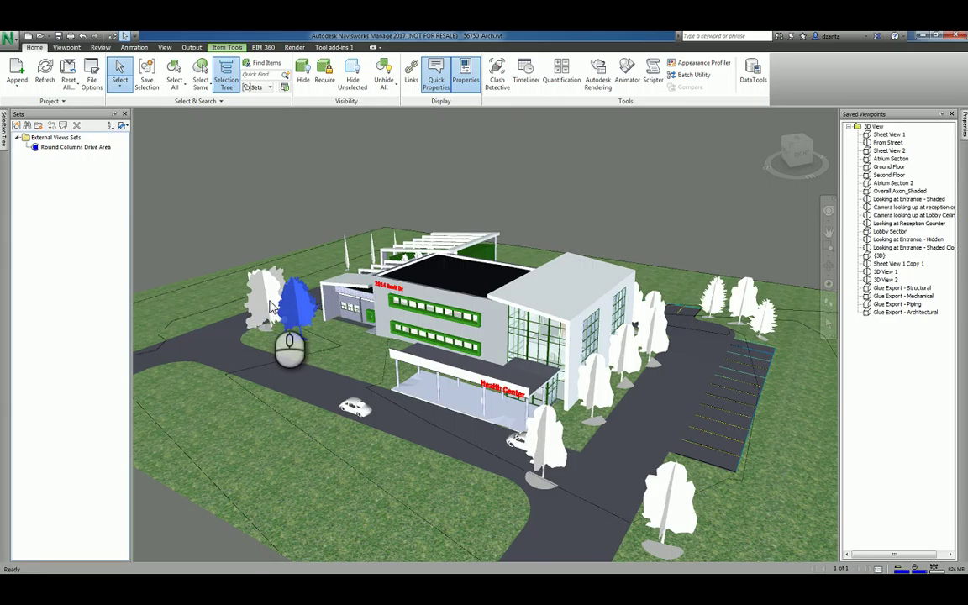
ctrl+click(265, 299)
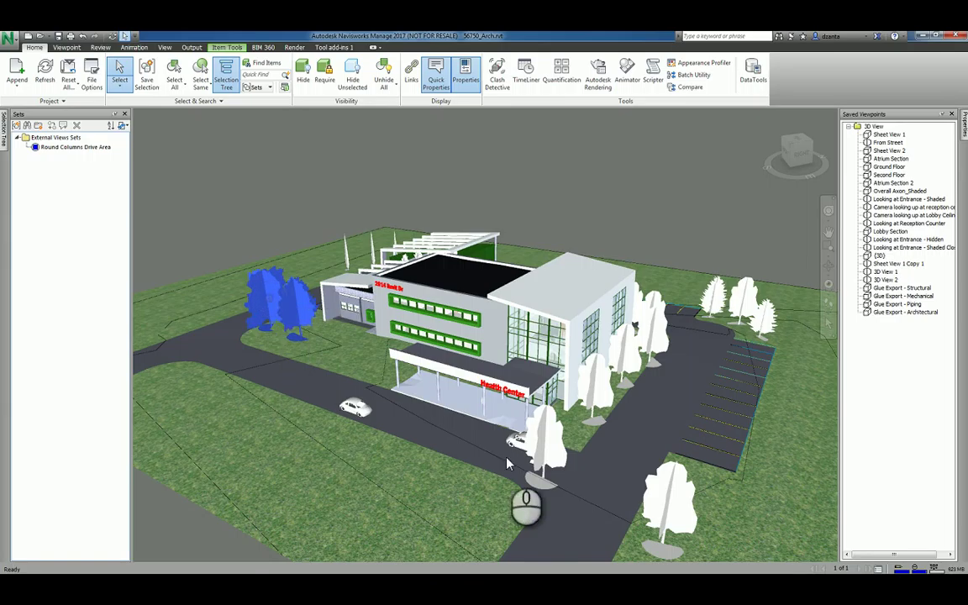
ctrl+click(545, 436)
ctrl+click(598, 383)
ctrl+click(625, 352)
ctrl+click(653, 335)
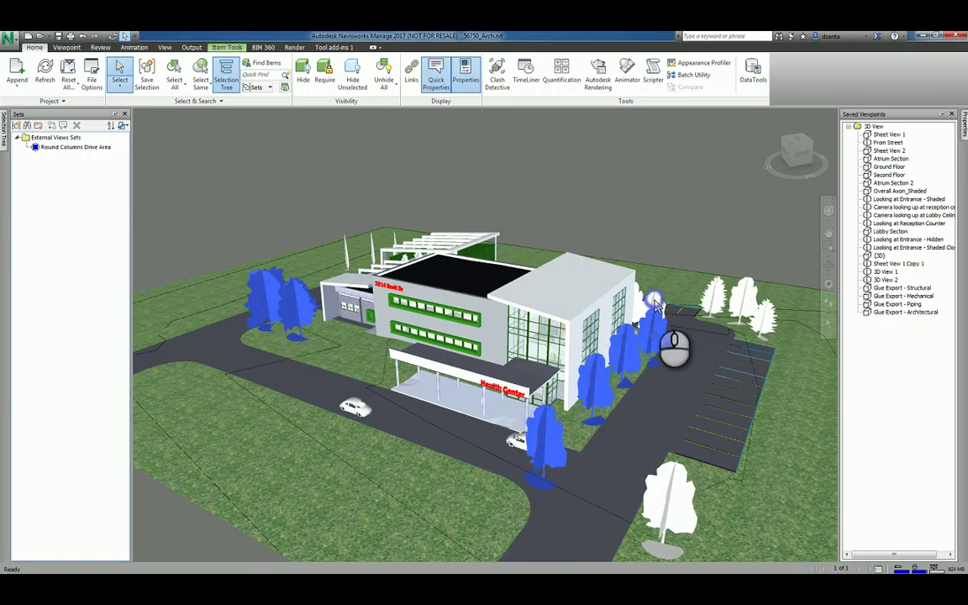
Add the three trees at the far end of the parking lot and the single tree by the road to the selection
ctrl+click(744, 299)
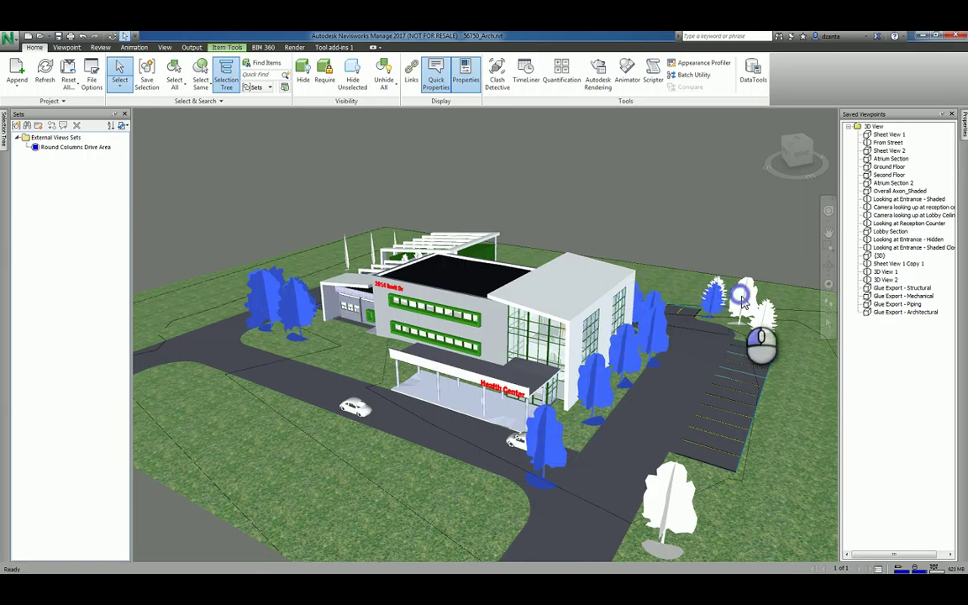
ctrl+click(765, 320)
ctrl+click(716, 289)
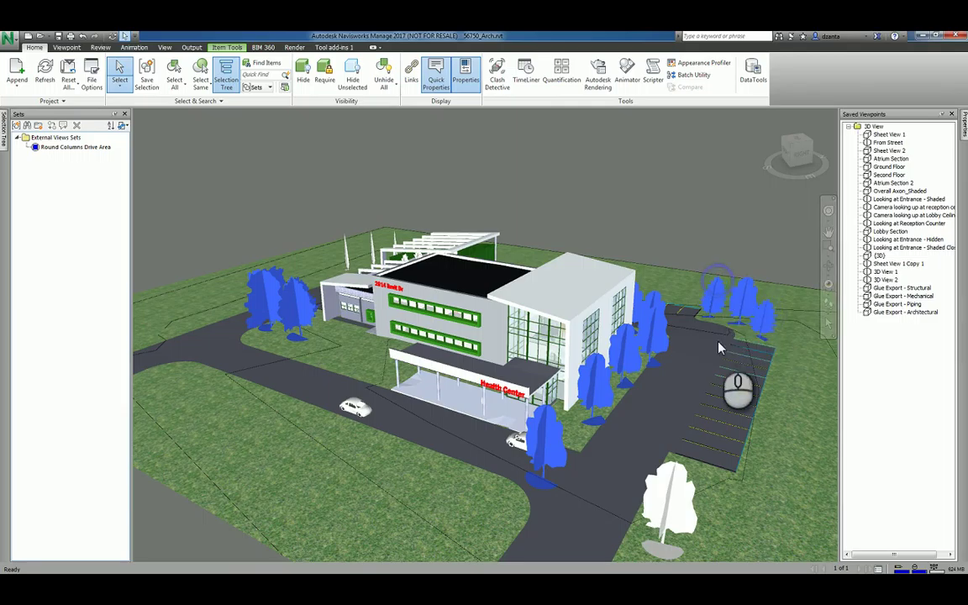
ctrl+click(677, 484)
Add the three tall, slim trees on the lawn facing the Urgent Care wing to the selection
shift+middle_drag(698, 463, 253, 450)
shift+middle_drag(496, 369, 542, 380)
ctrl+click(542, 383)
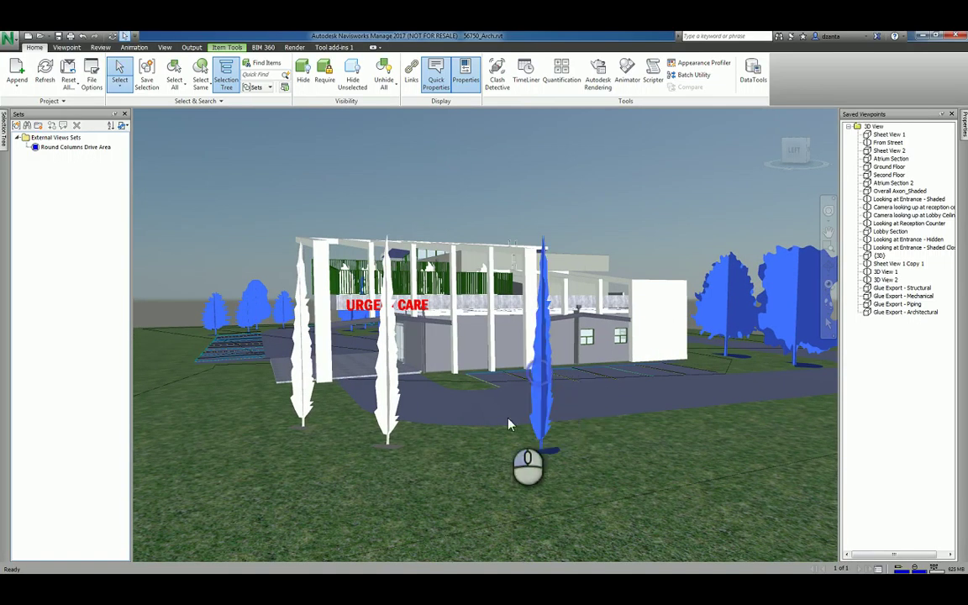
ctrl+click(386, 405)
ctrl+click(304, 401)
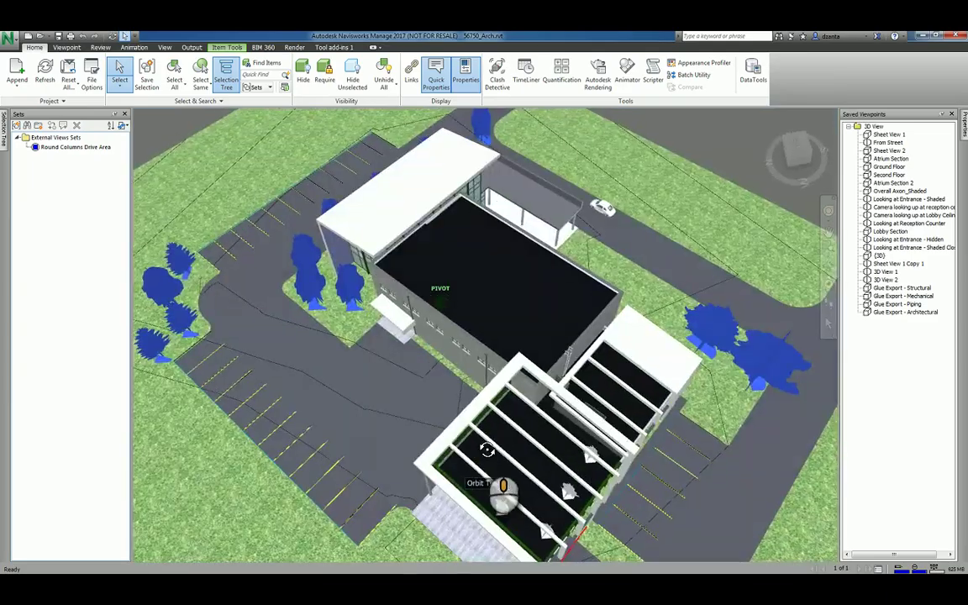
Add the four small trees beneath the pergola beams on the rear wing's roof to the selection
scroll(497, 472, up, 5)
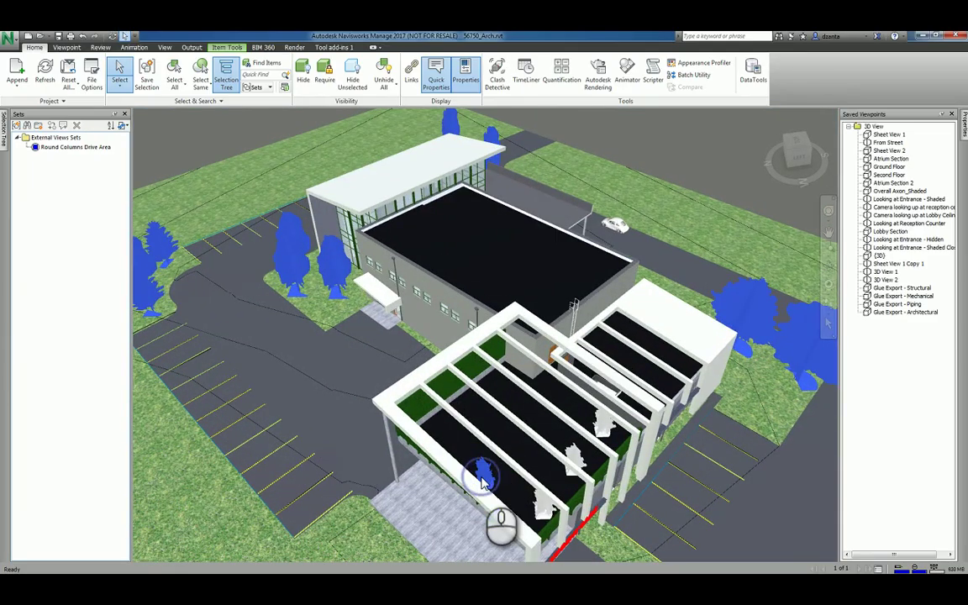
ctrl+click(538, 498)
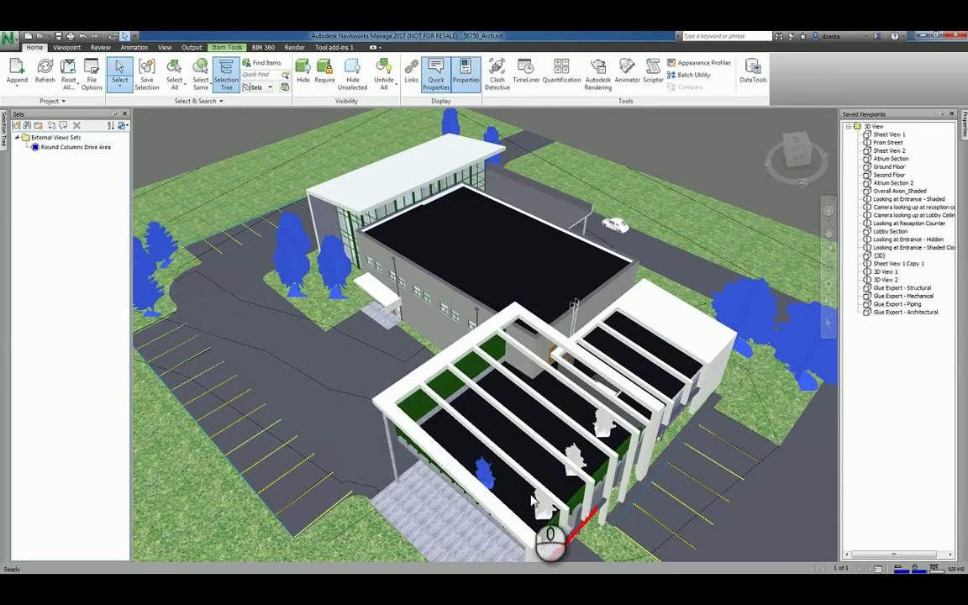
ctrl+click(572, 458)
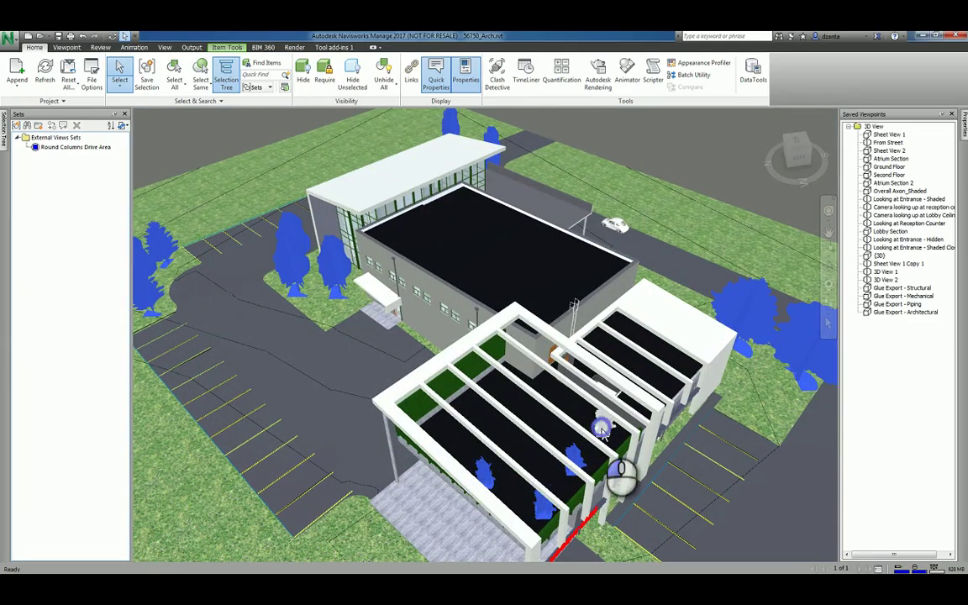
Save the selected trees as a set named Trees and move it into the External Views Sets folder
right_click(73, 171)
click(93, 177)
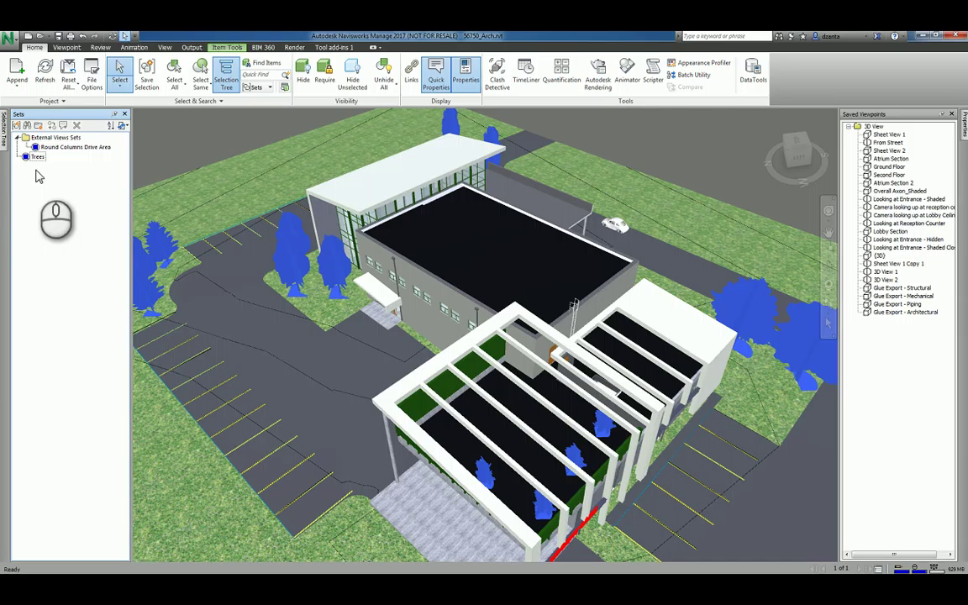
mouse_move(37, 156)
mouse_down()
mouse_move(50, 157)
mouse_move(49, 143)
mouse_up()
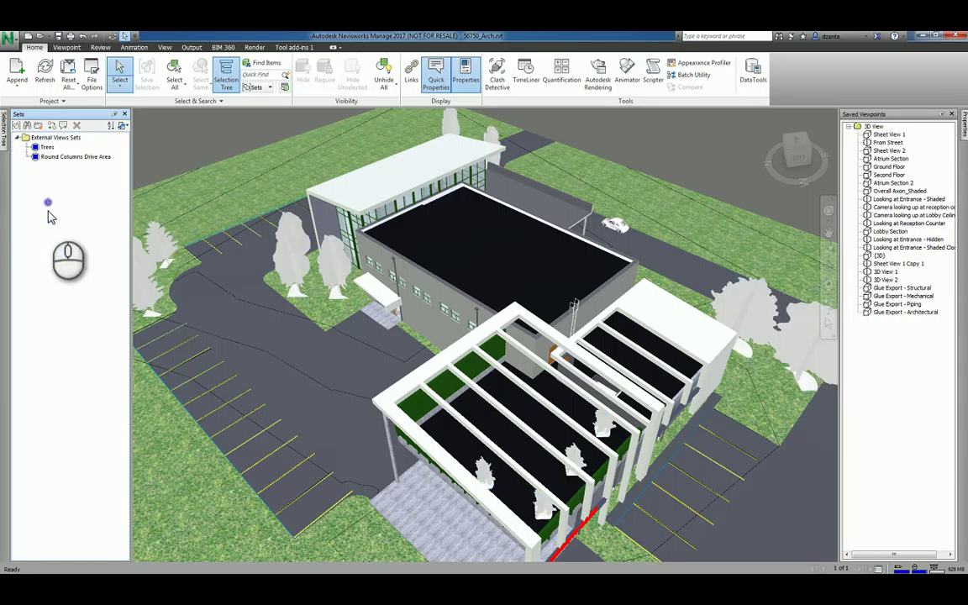
Export the search sets as the XML file 56750_Arch.xml in the Temp folder on drive C
click(124, 126)
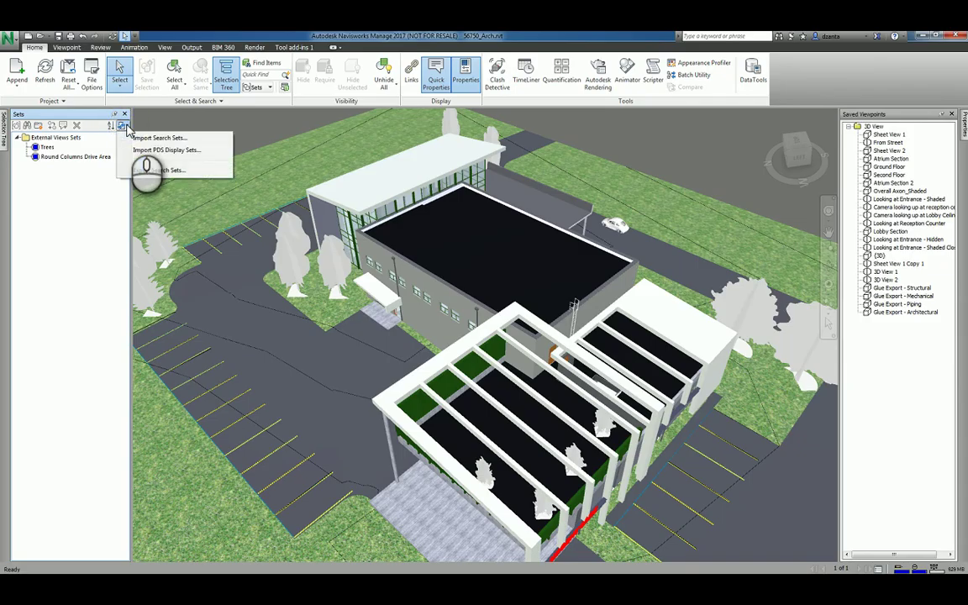
click(159, 170)
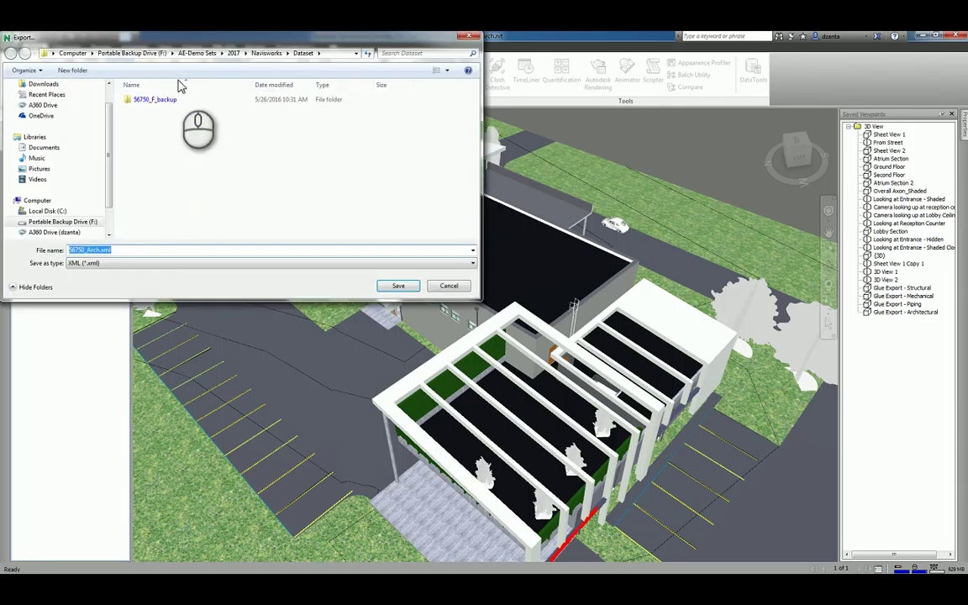
drag(192, 50, 400, 146)
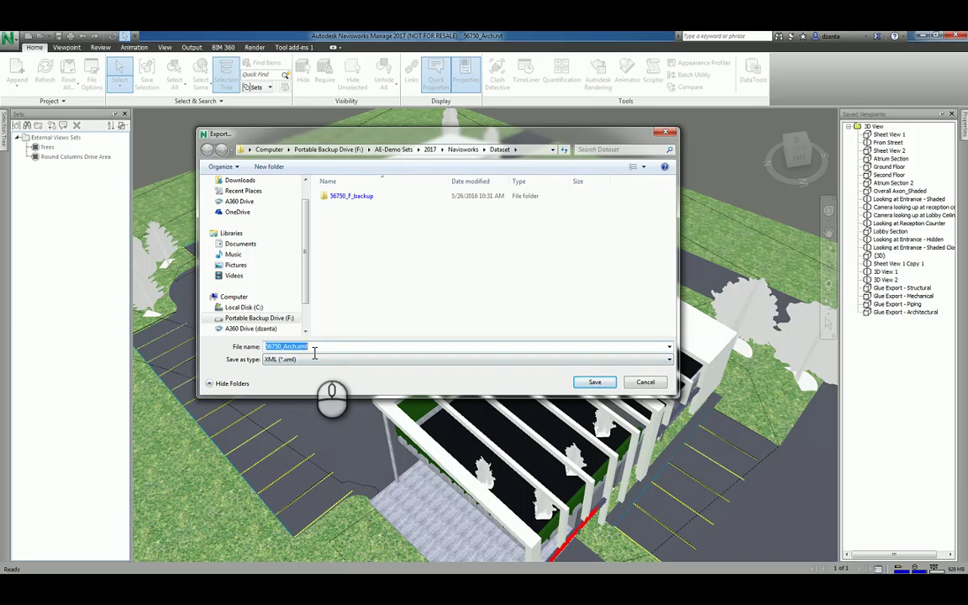
click(270, 309)
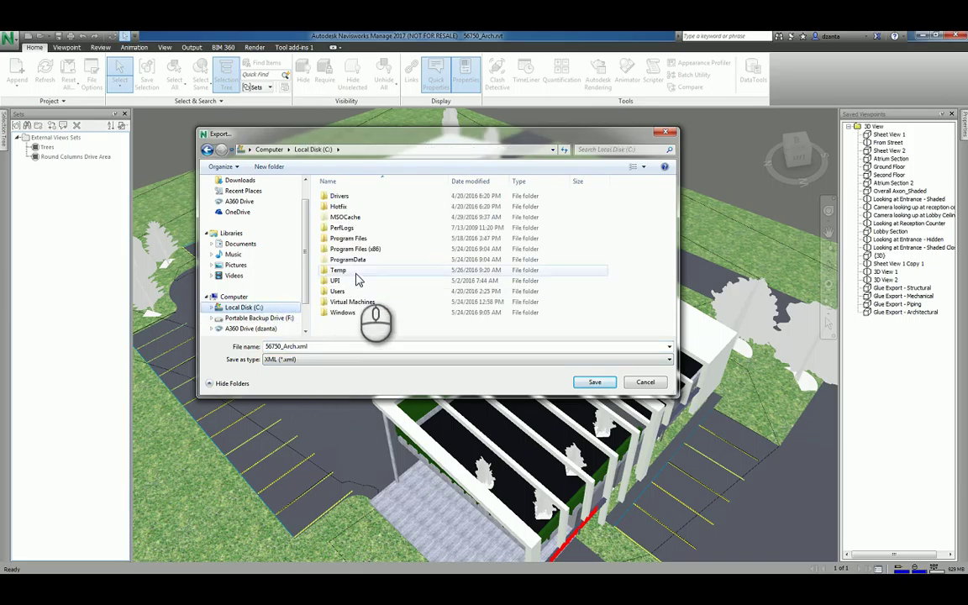
double_click(354, 274)
click(595, 382)
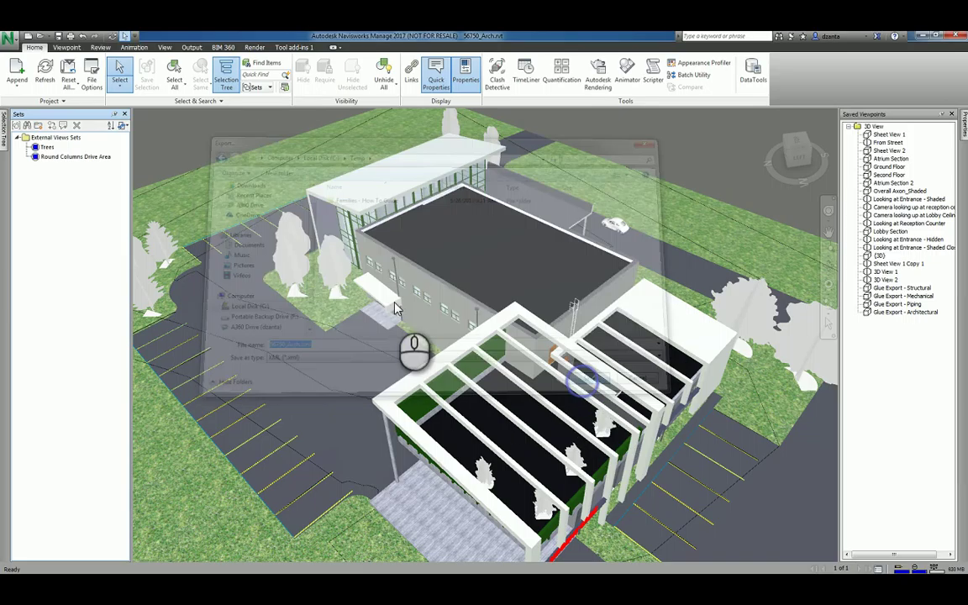
Start importing search sets from 56750_Arch.xml in the Temp folder, and cancel the import
click(124, 126)
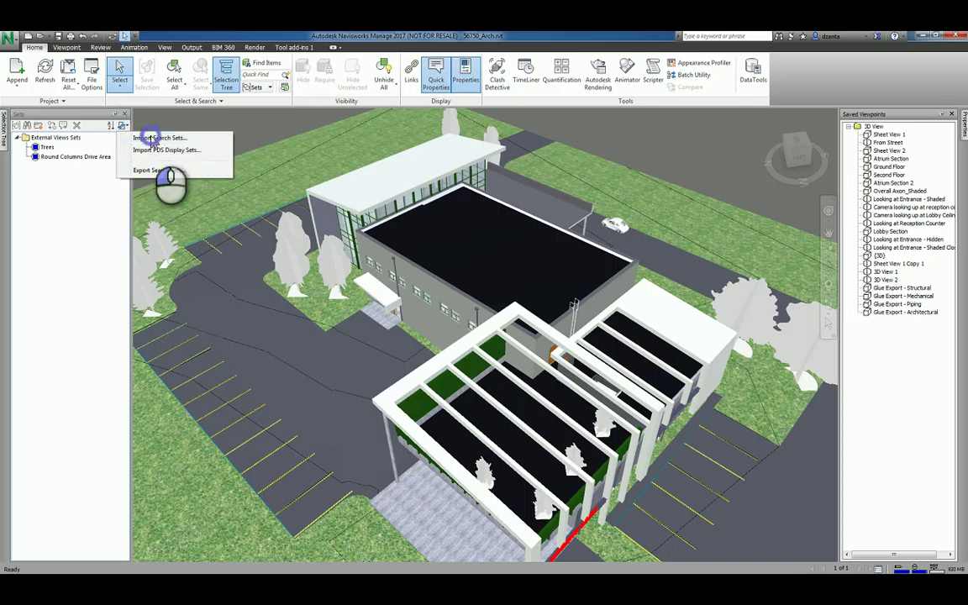
click(156, 138)
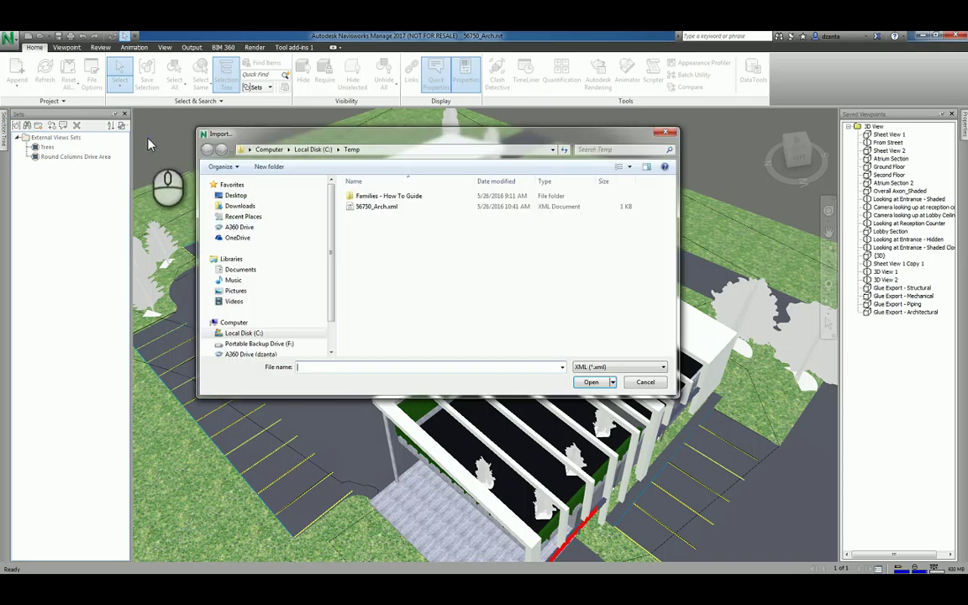
click(381, 212)
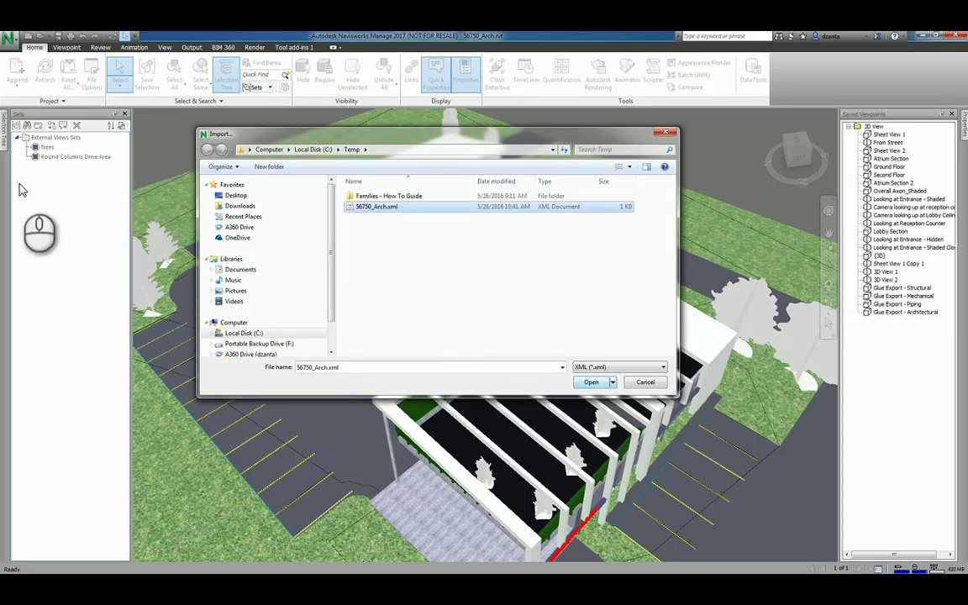
click(643, 383)
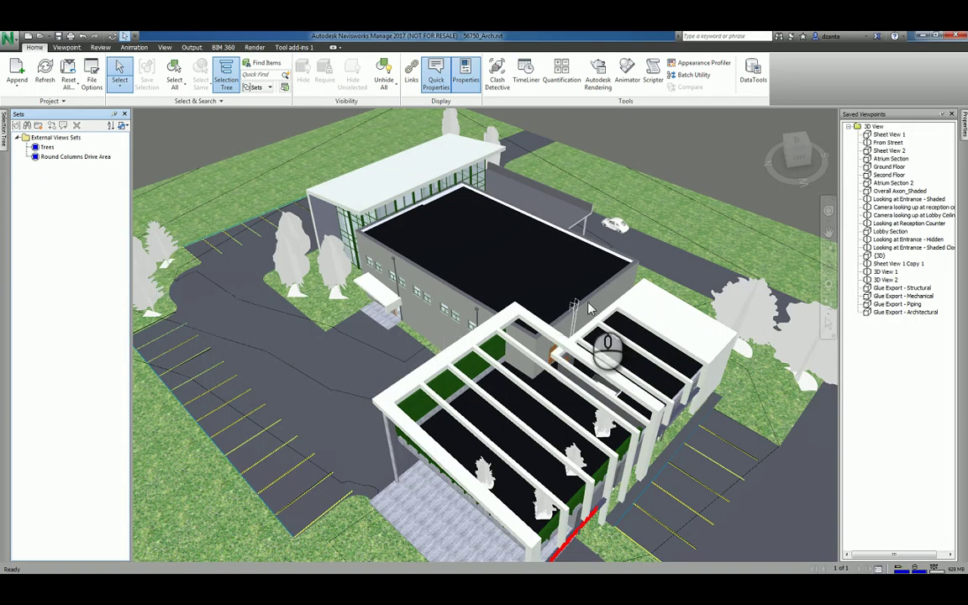
mouse_move(569, 261)
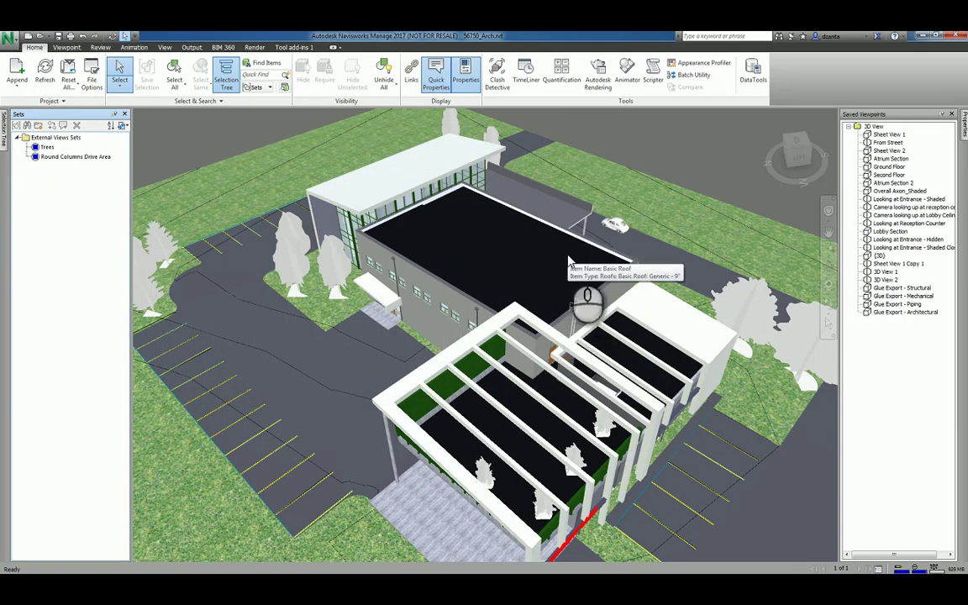